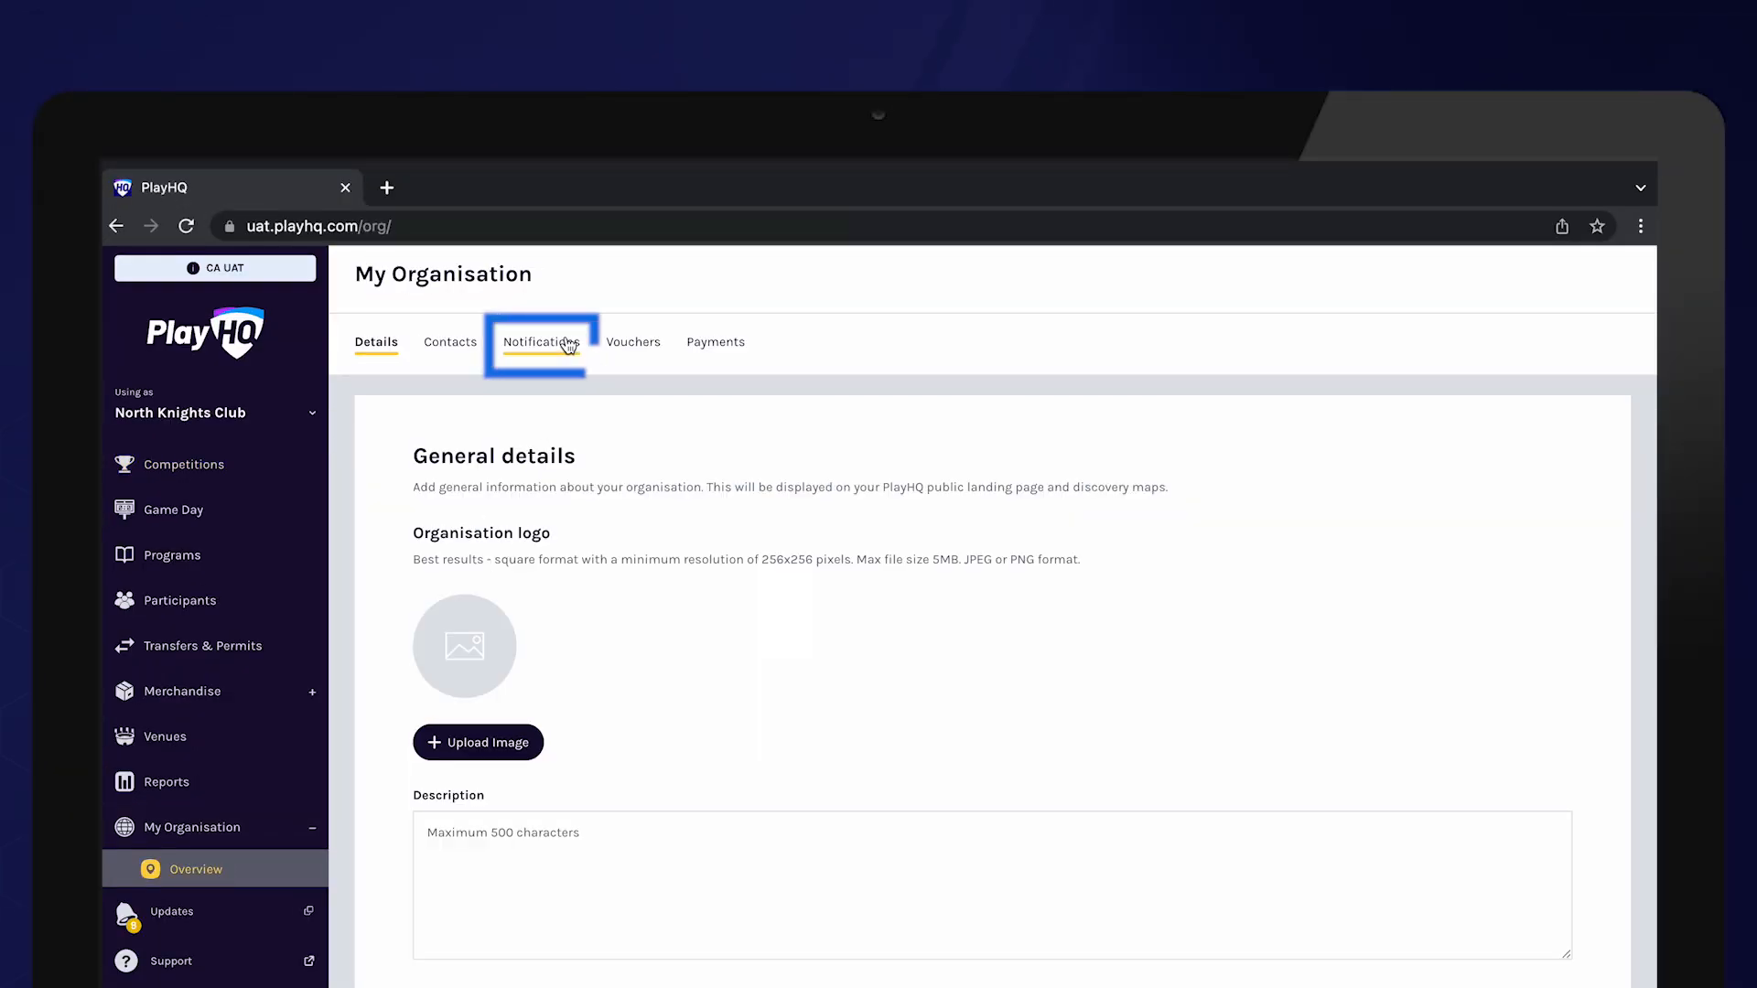
Add the contact's email address to the organisation's notification recipients and save the change.
click(568, 345)
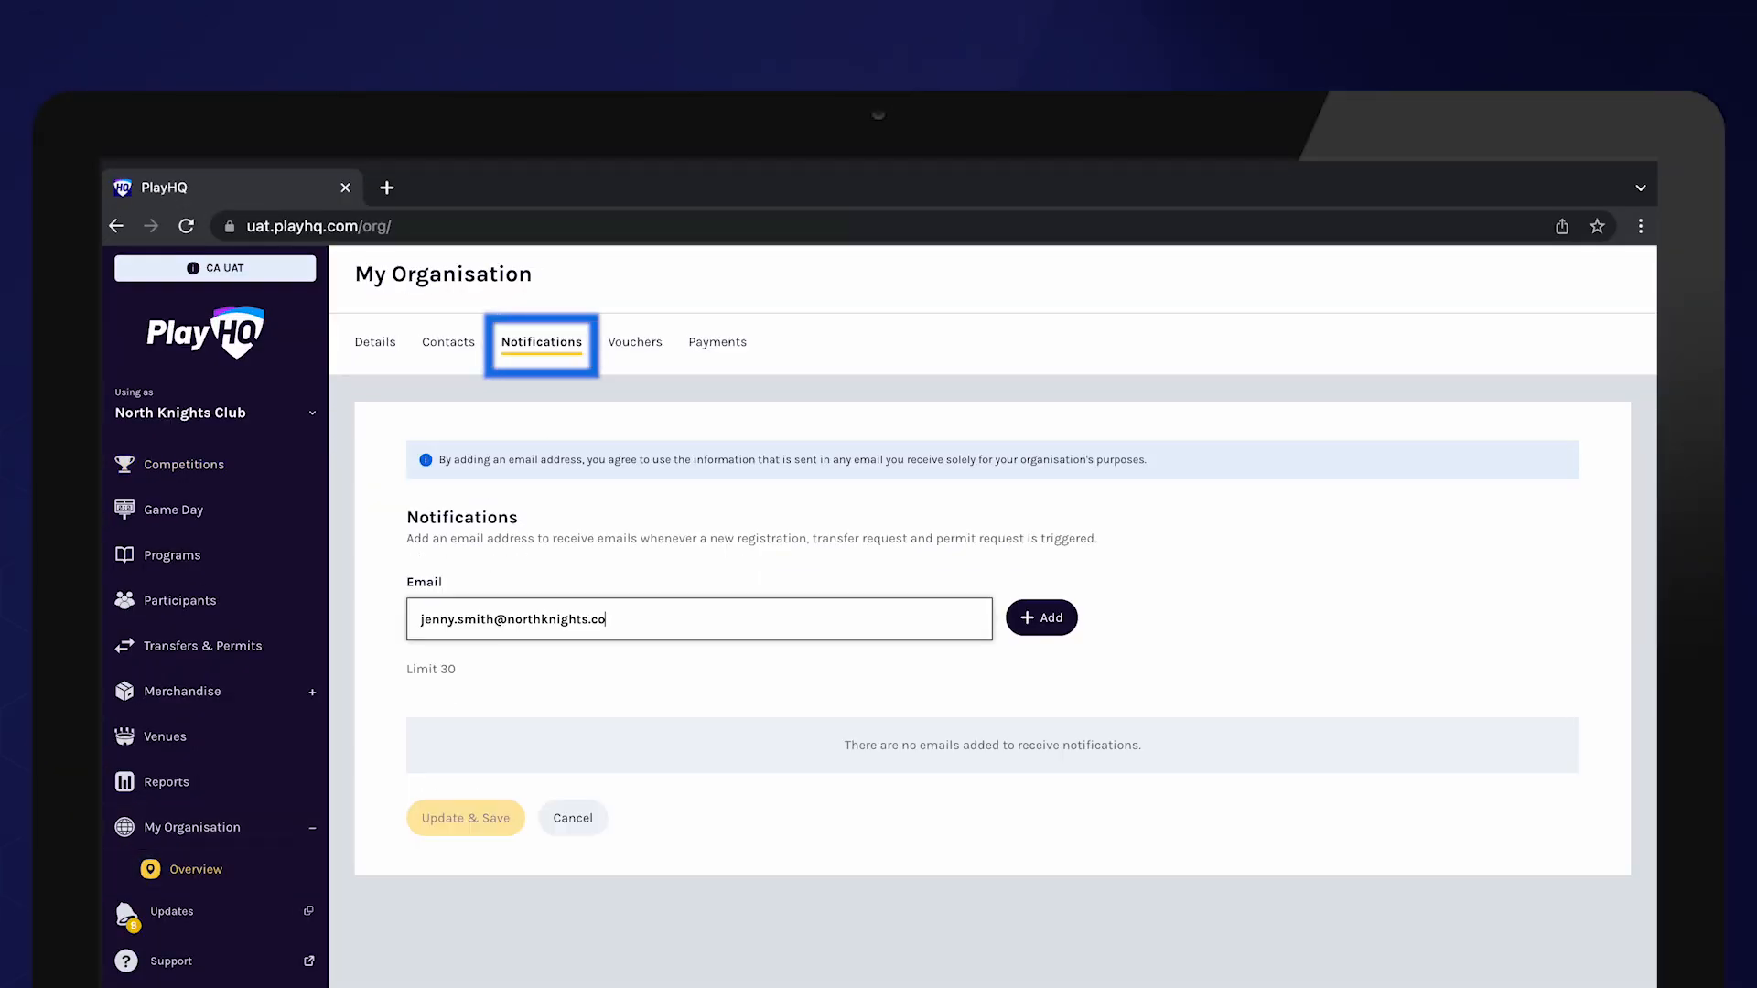
text(m.au)
click(1062, 626)
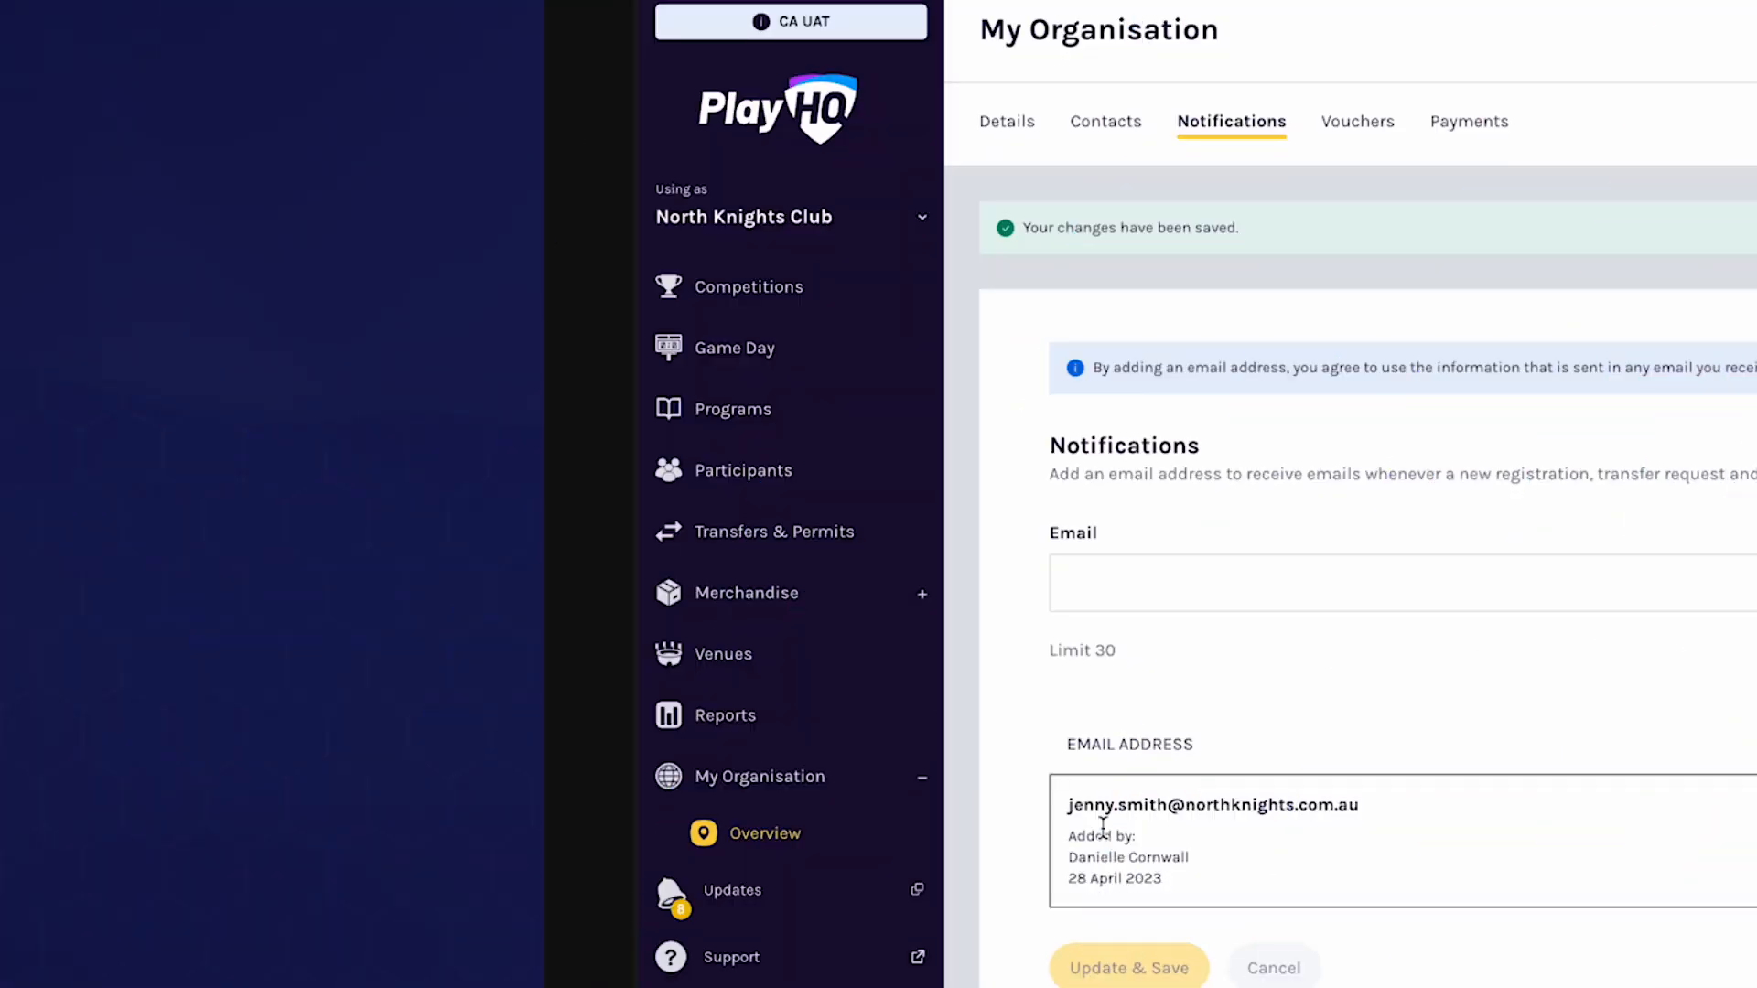
Try to enable automatic approval for inbound and outbound transfers in the Transfers & Permits settings.
click(782, 538)
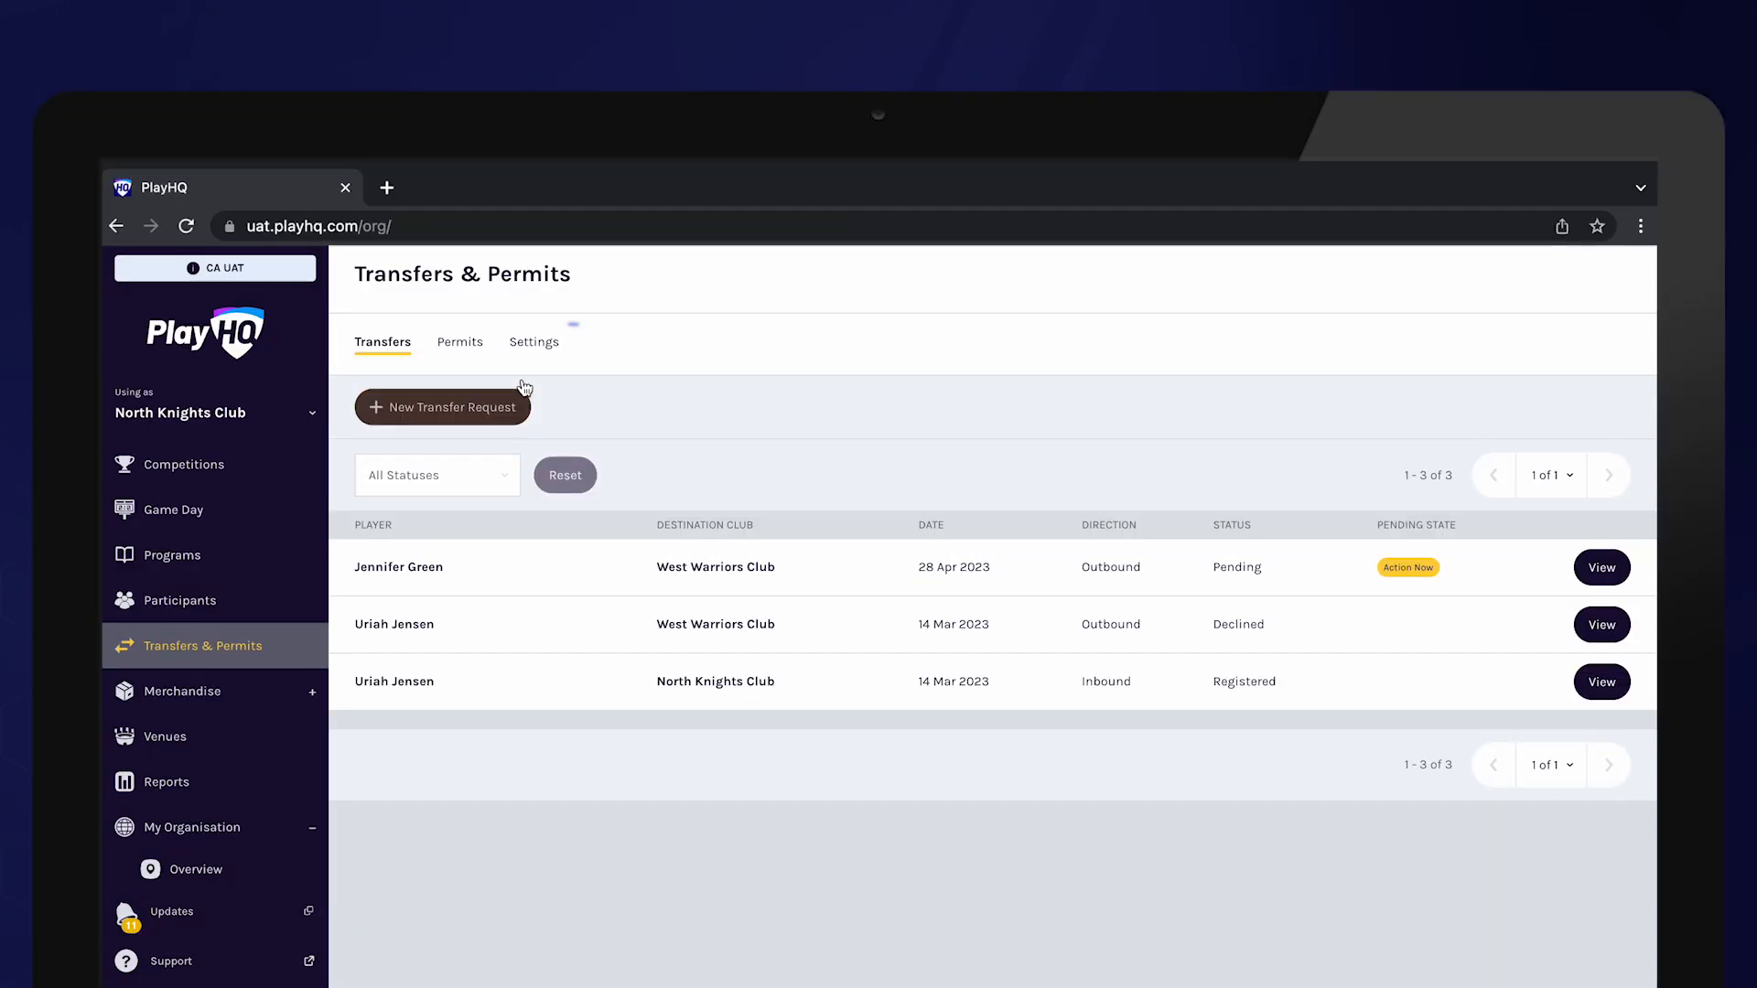
click(534, 342)
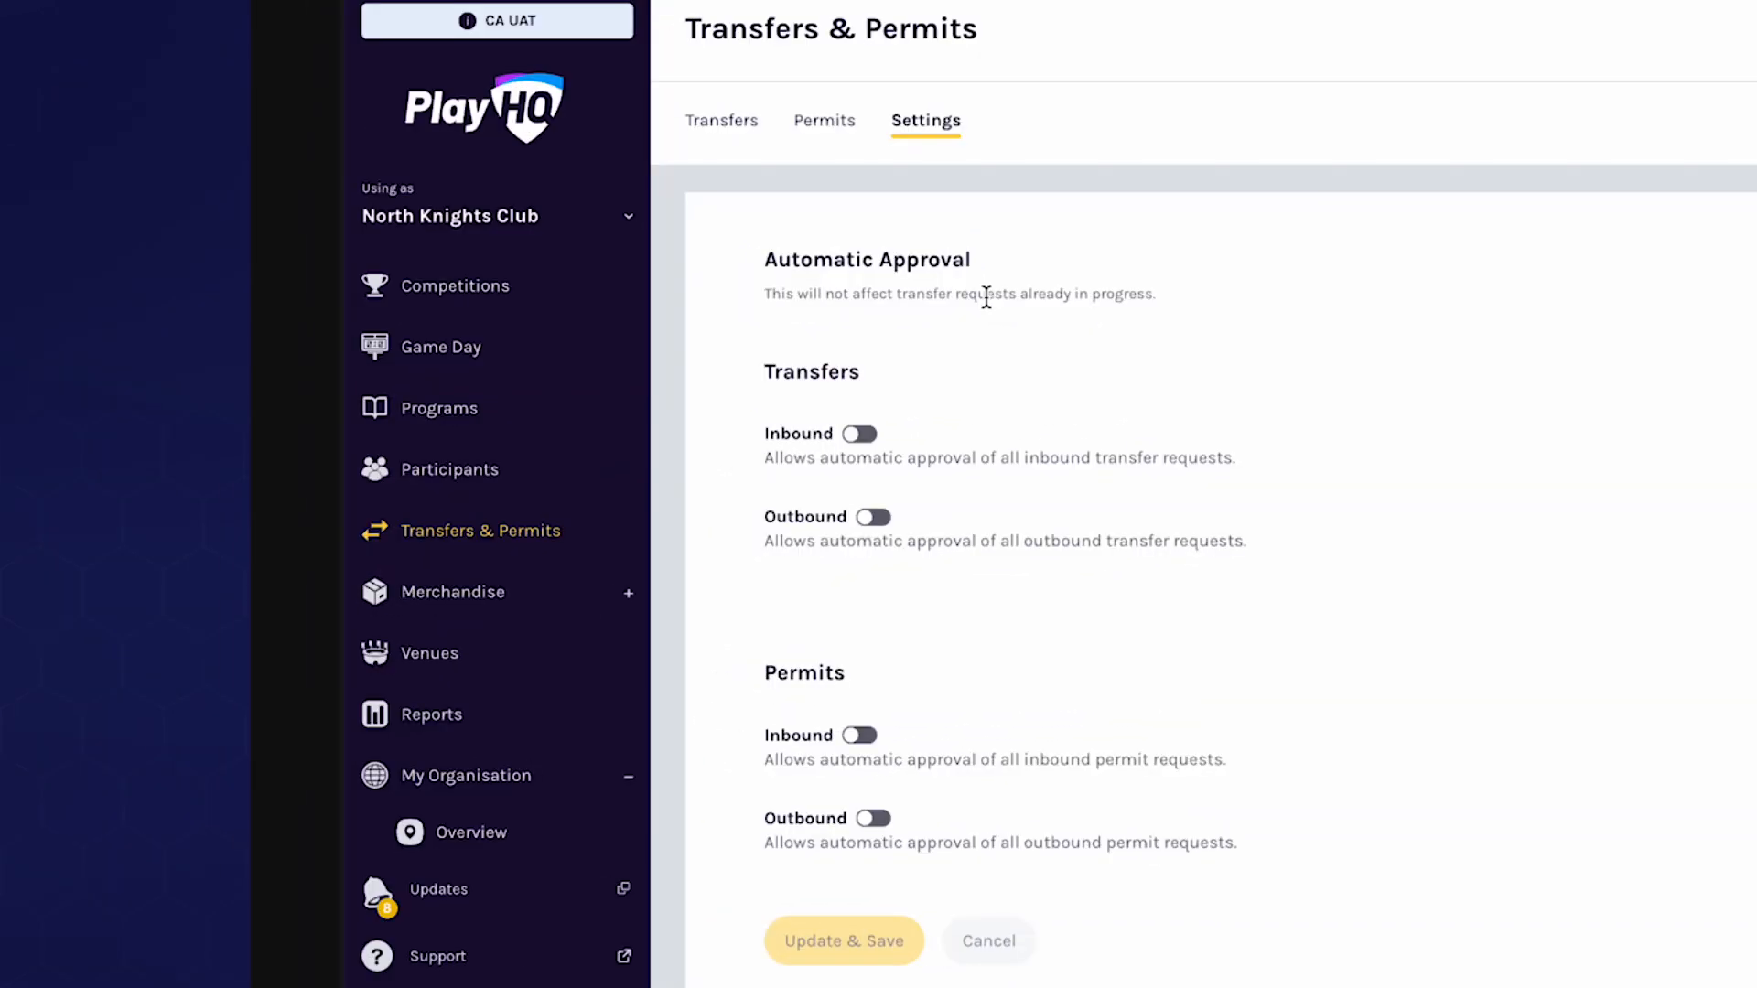
click(867, 439)
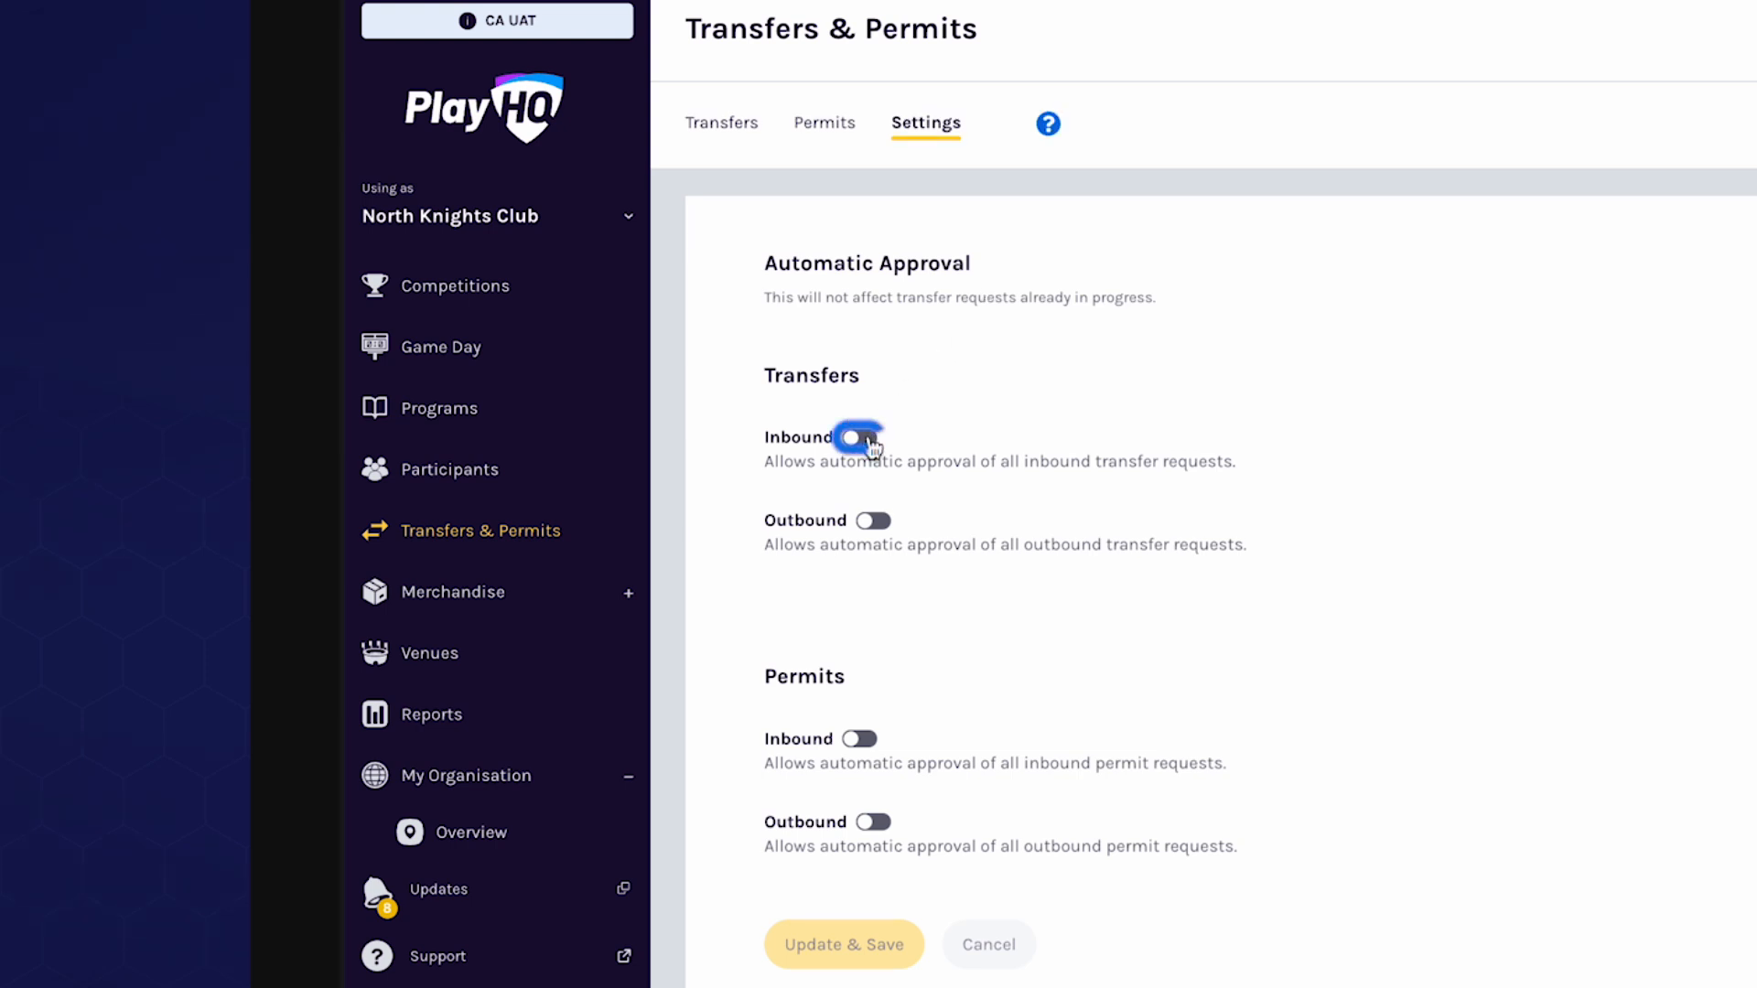
click(880, 518)
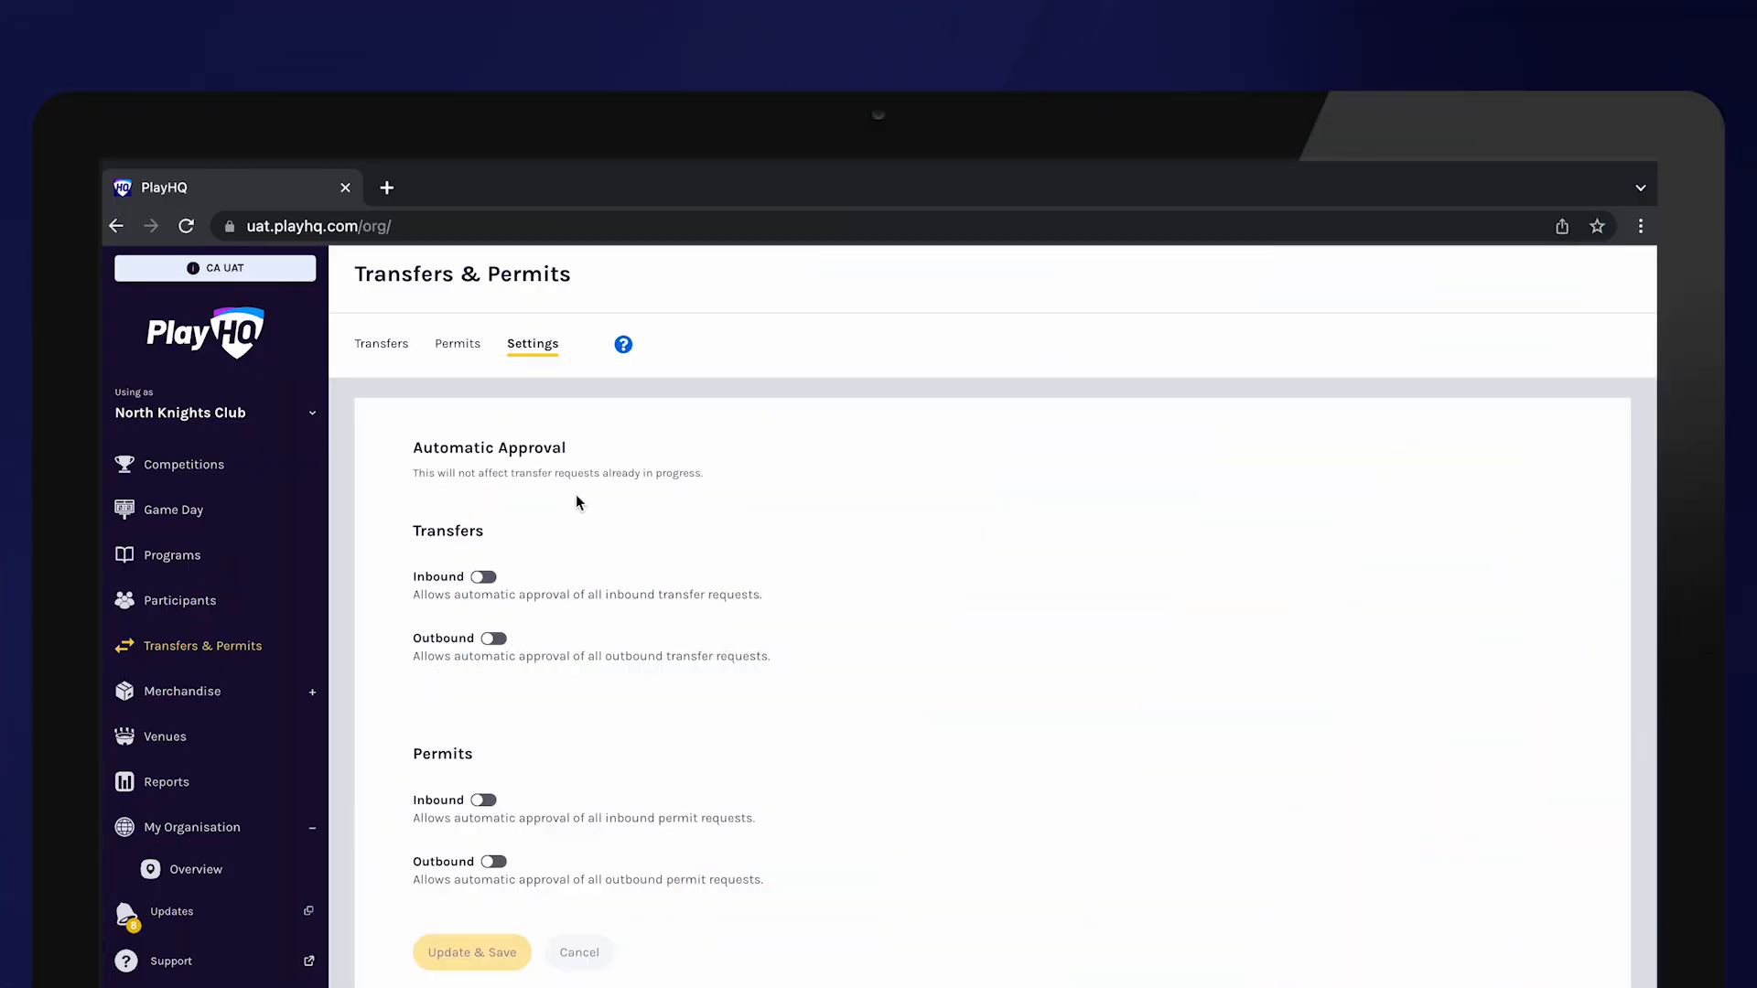
Start a new transfer request for North South Association, North South Competition, season Summer 2023/24.
click(395, 353)
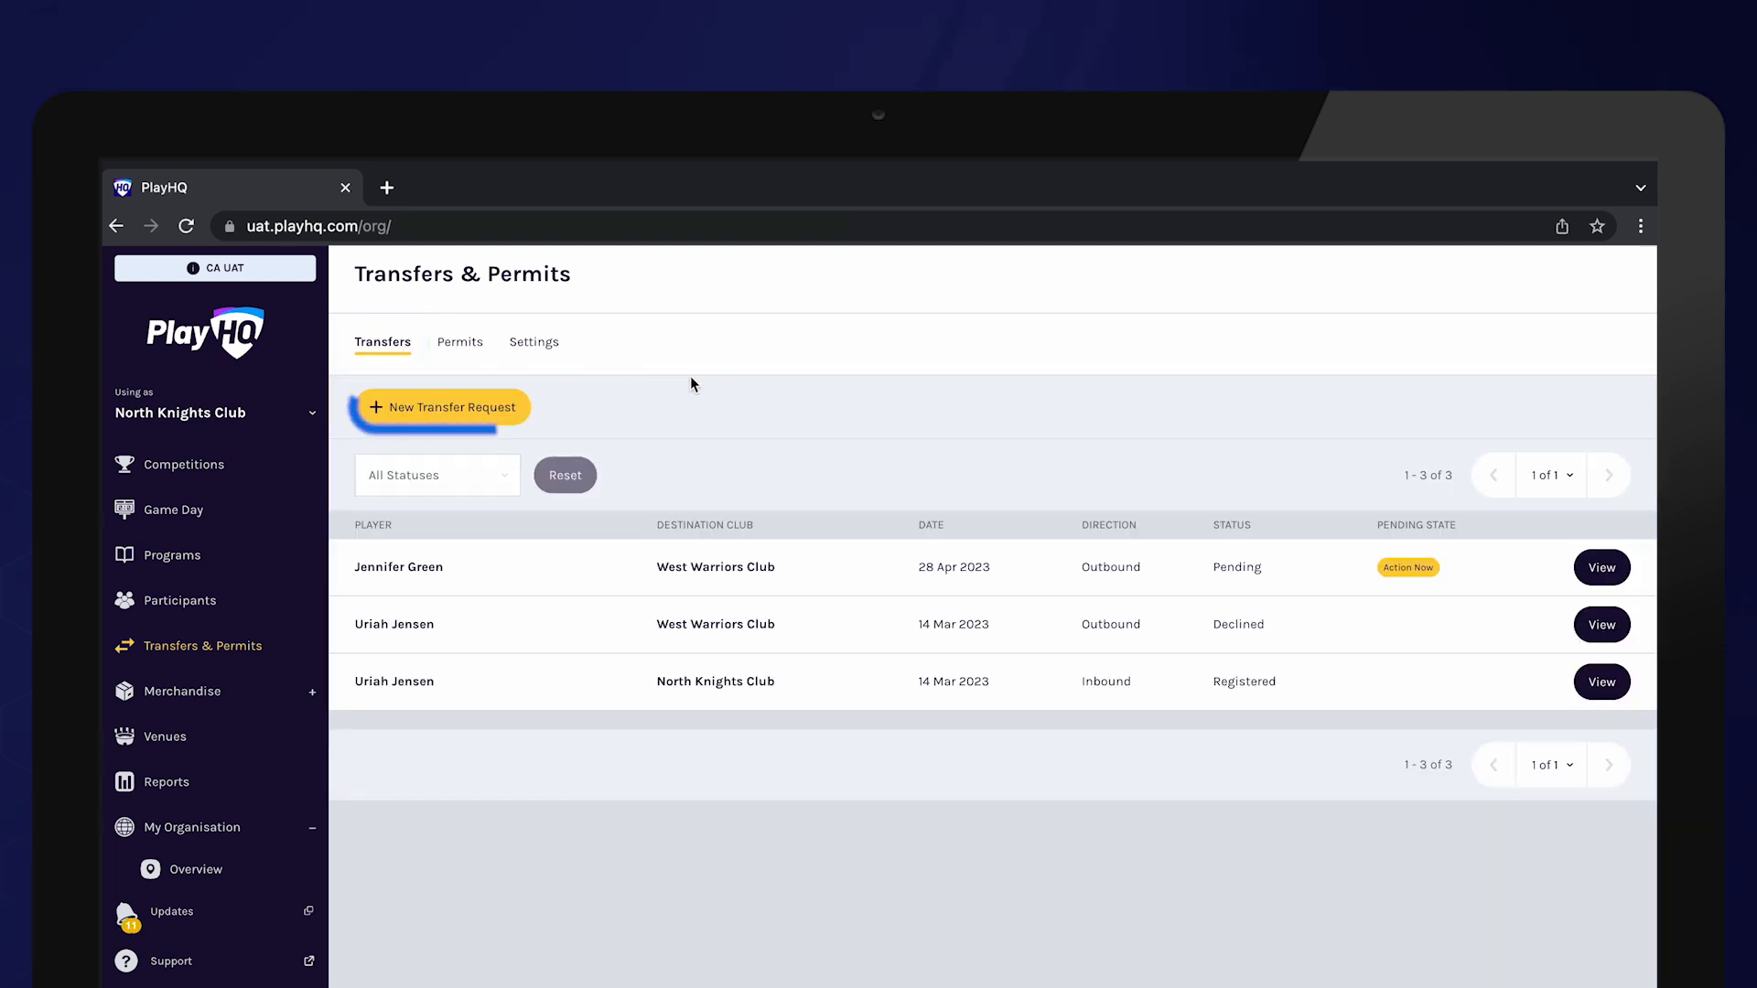
click(419, 409)
click(752, 565)
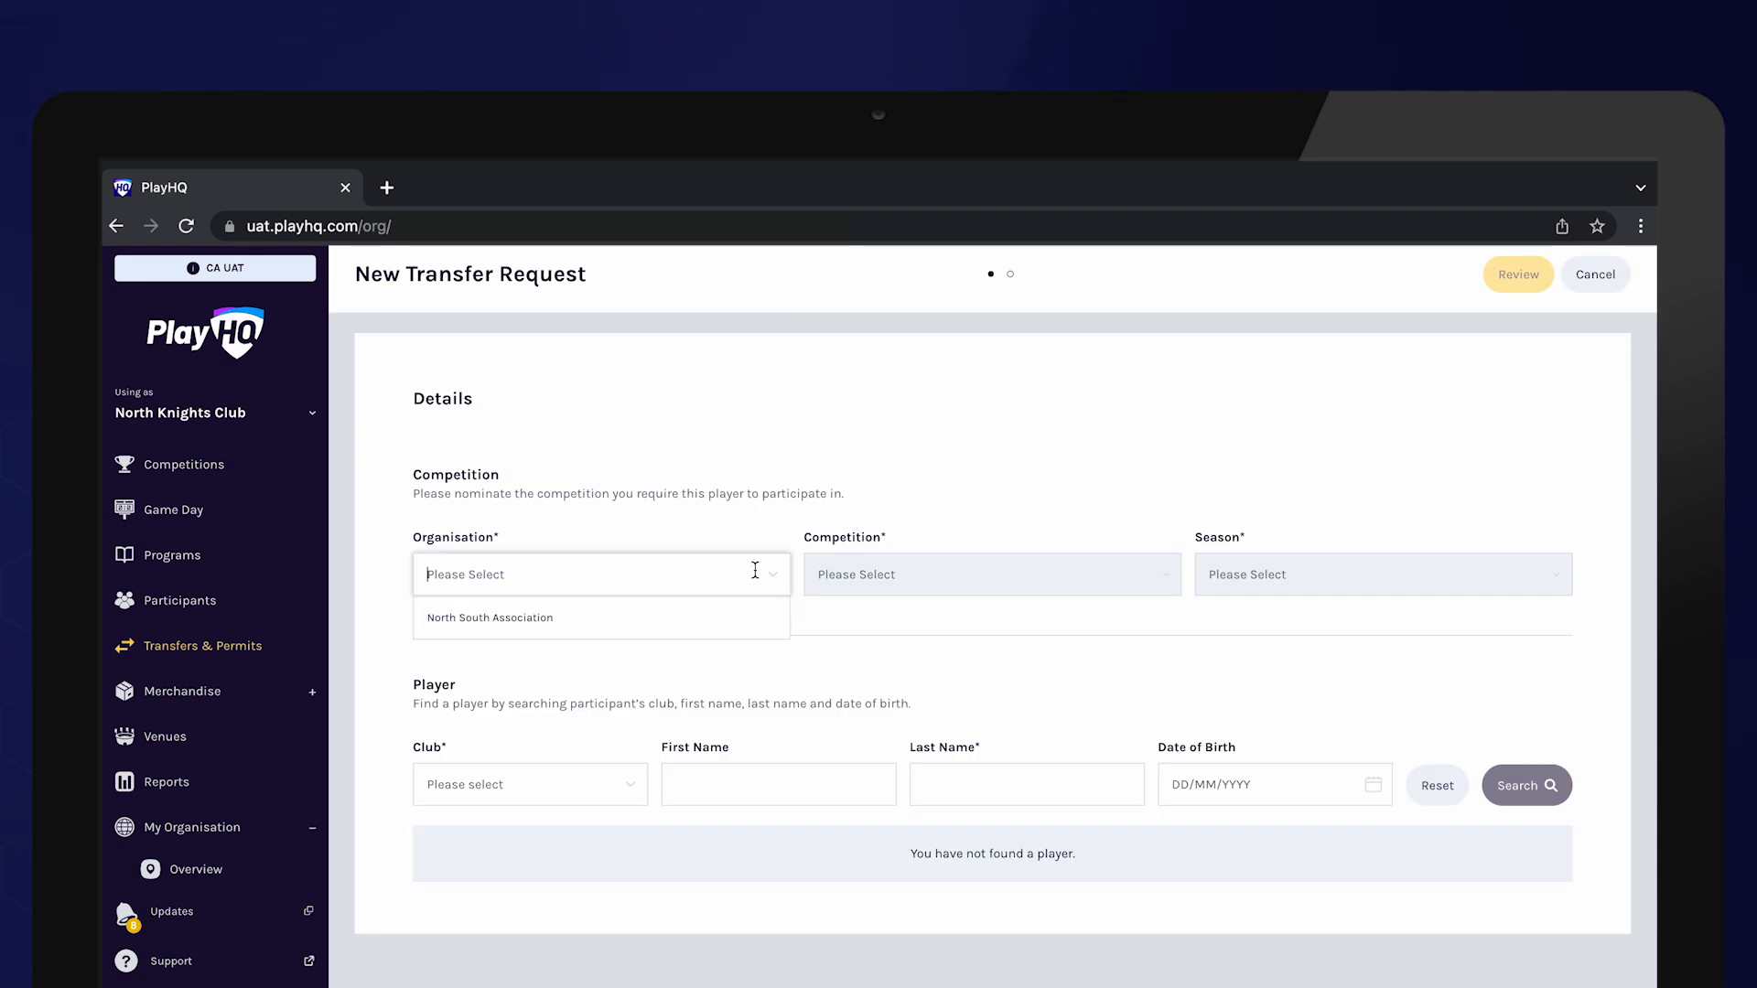
click(568, 616)
click(1009, 576)
click(943, 599)
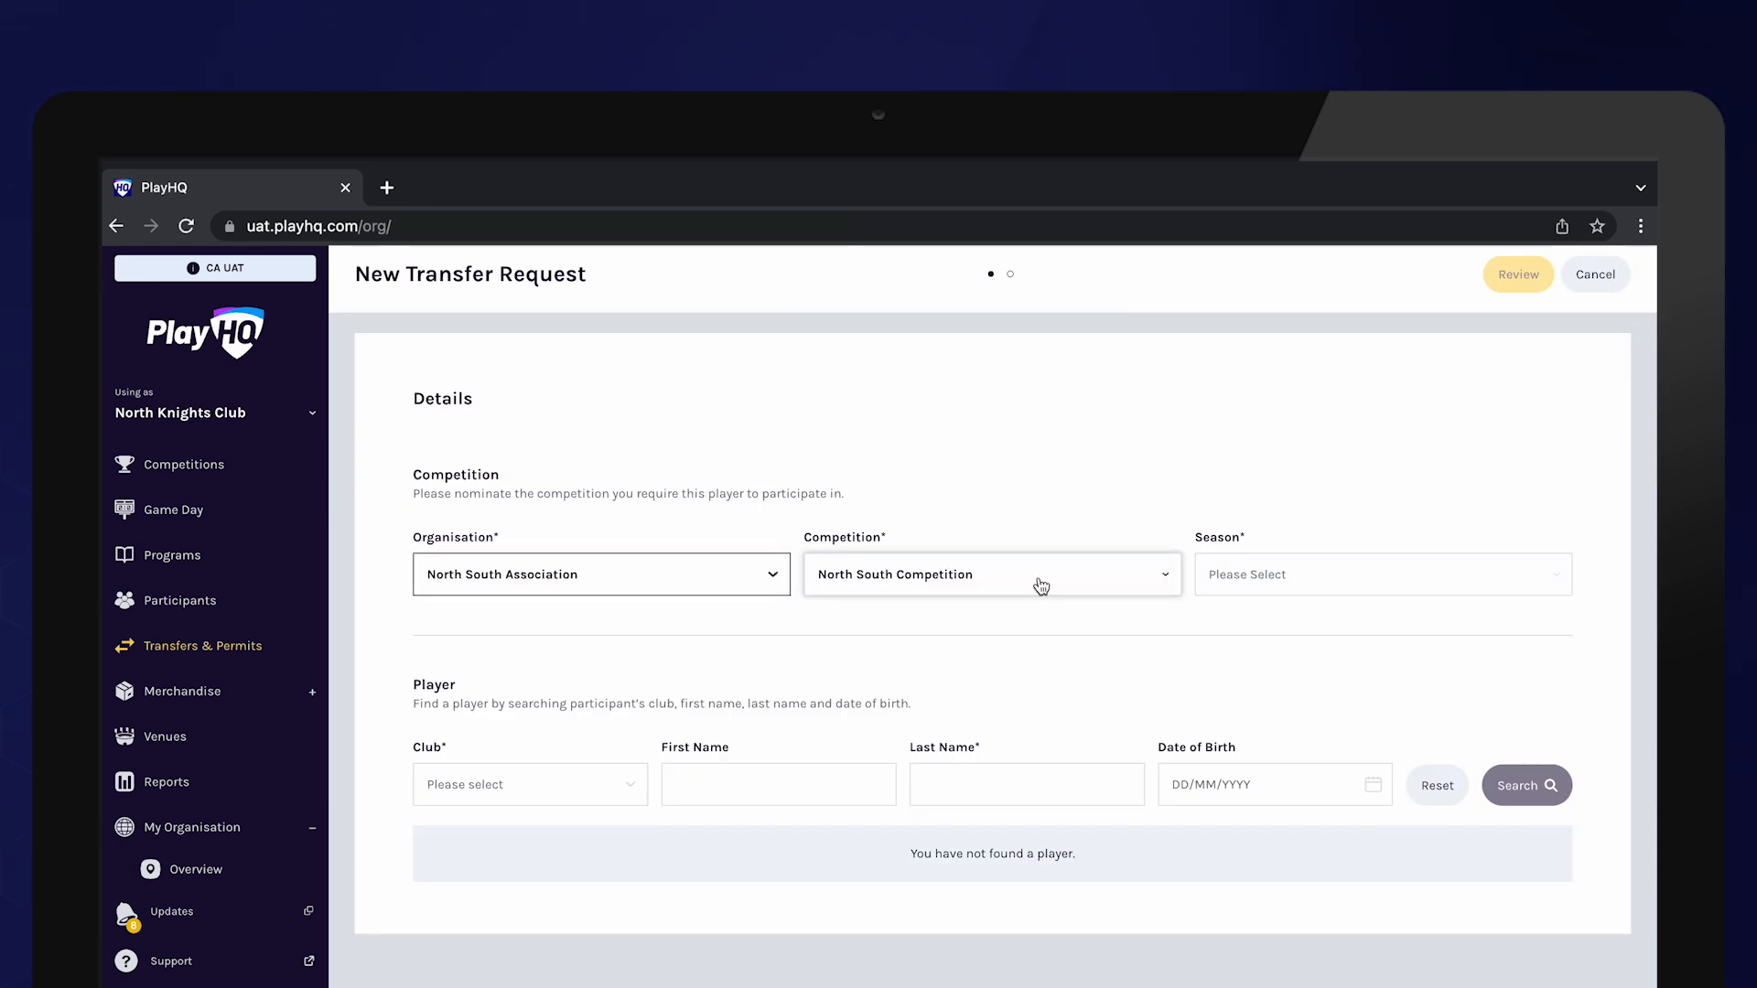
click(1314, 584)
click(1266, 600)
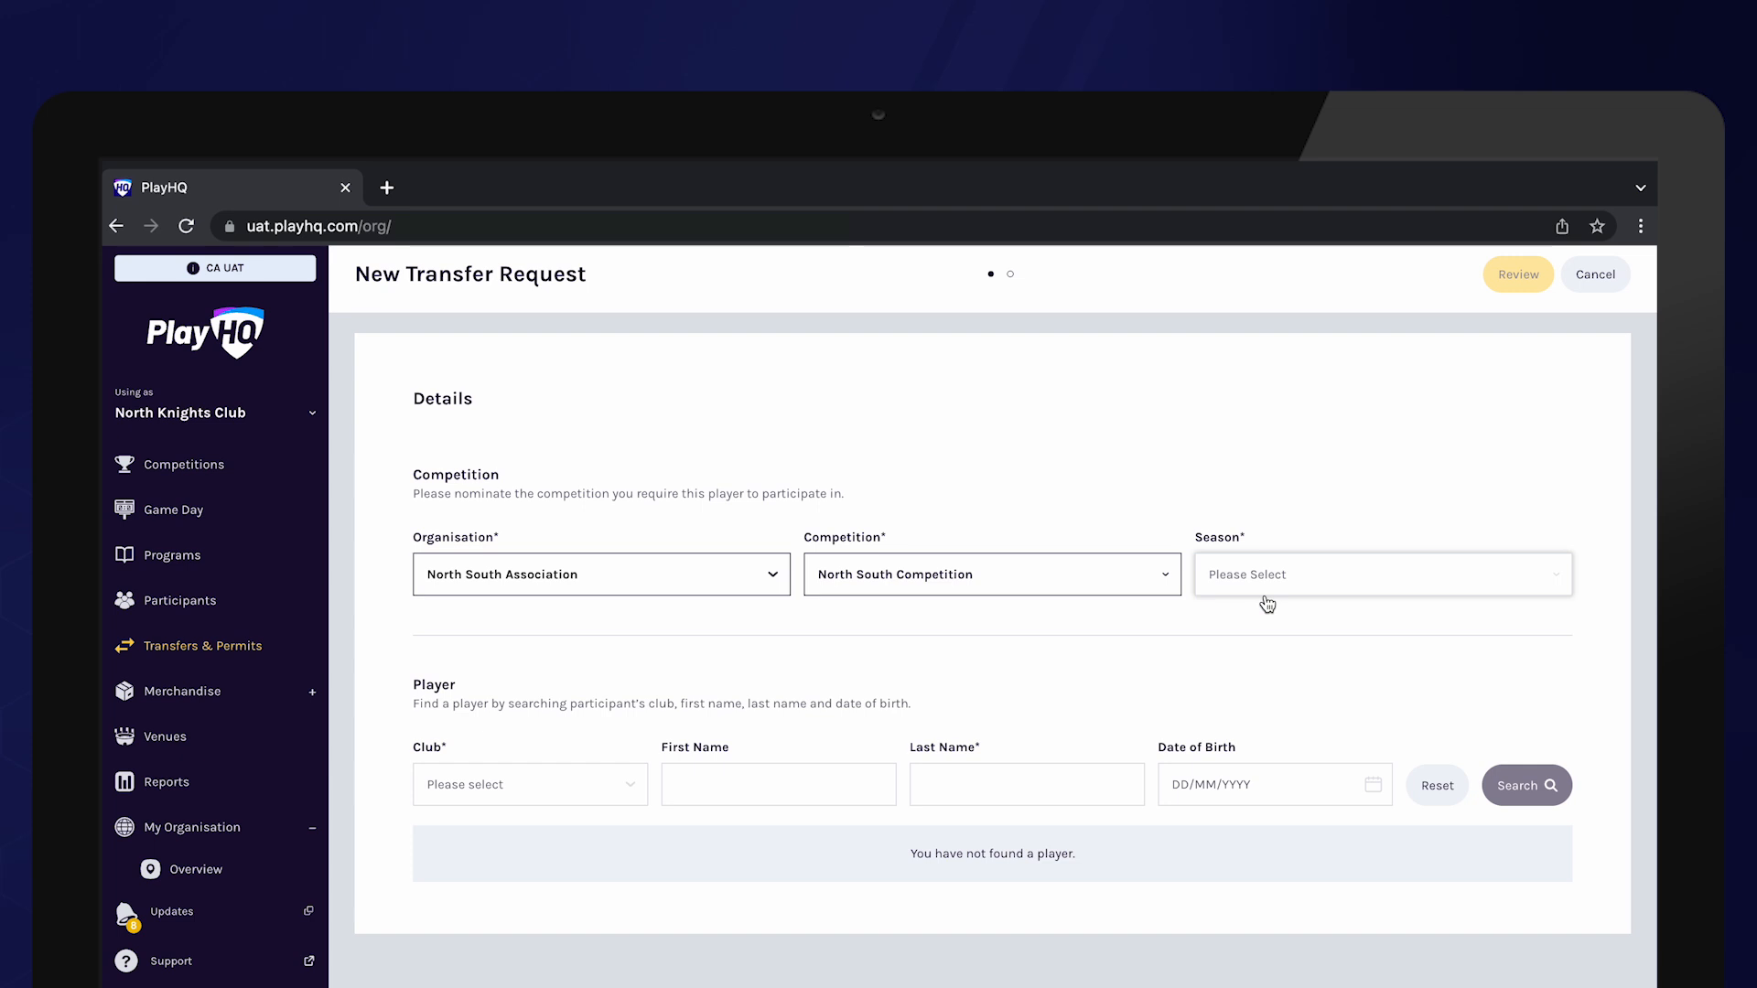
Search for the player to transfer by club West Warriors Club and the player's last name.
click(524, 787)
text(west warr)
click(485, 829)
click(1007, 779)
text(McFadden)
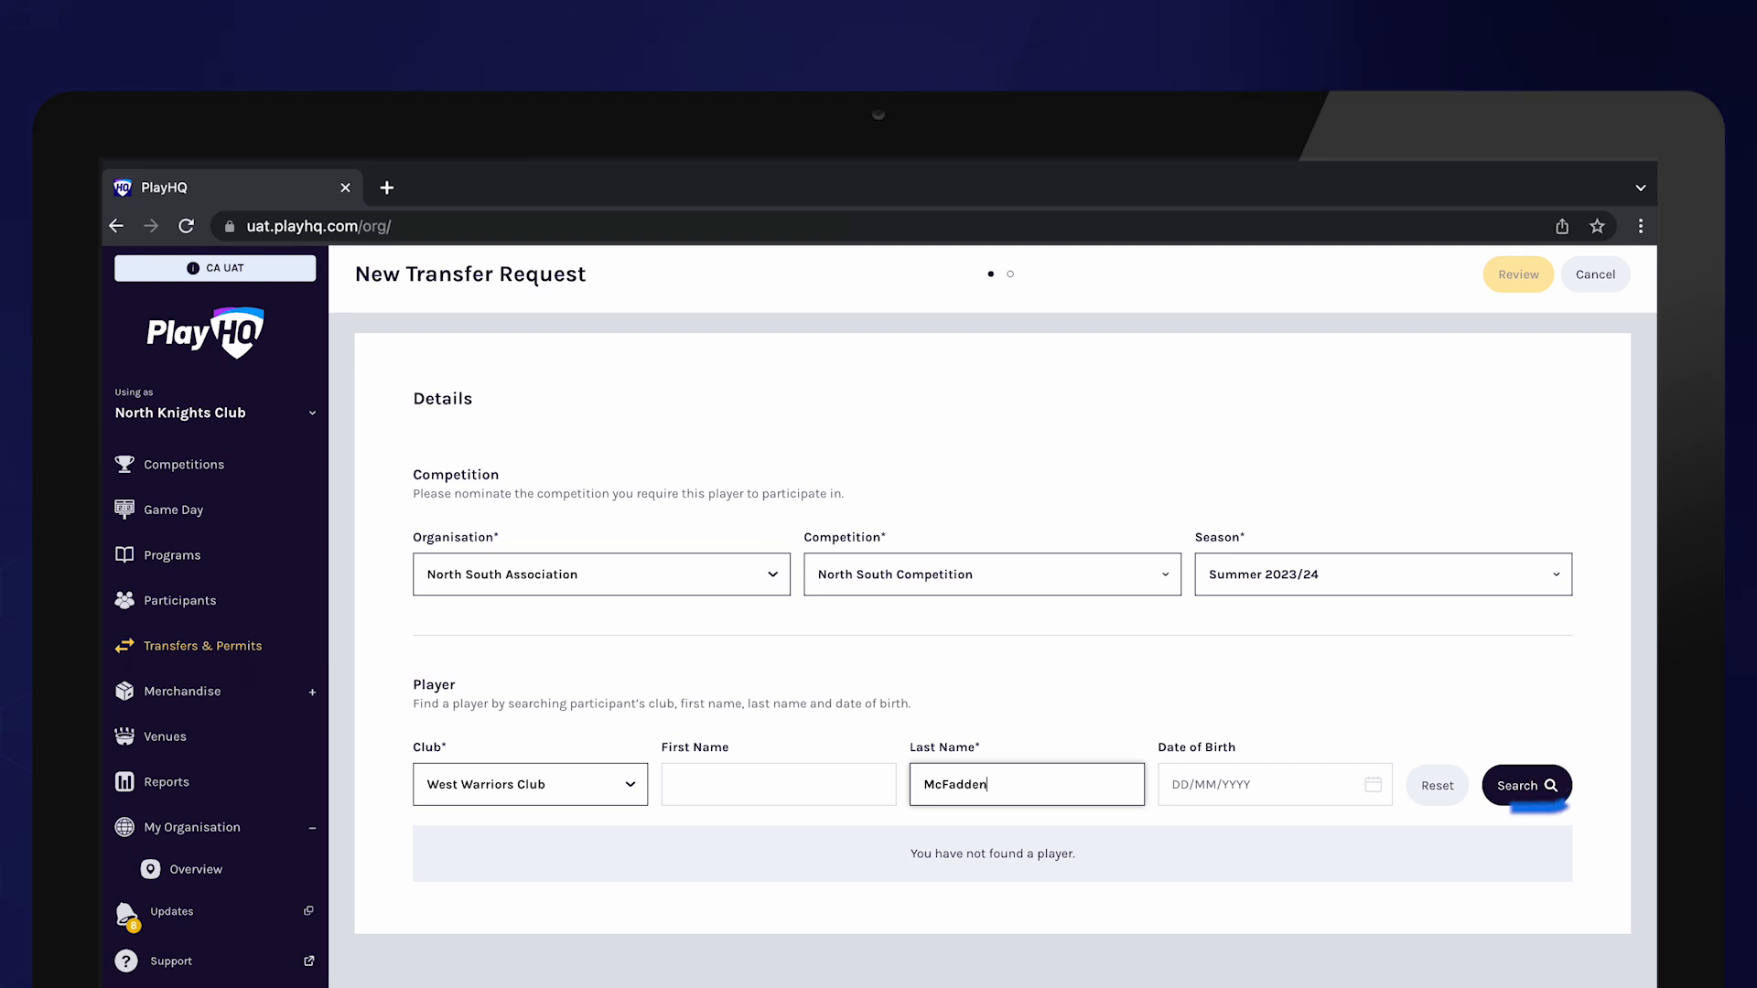
click(1563, 785)
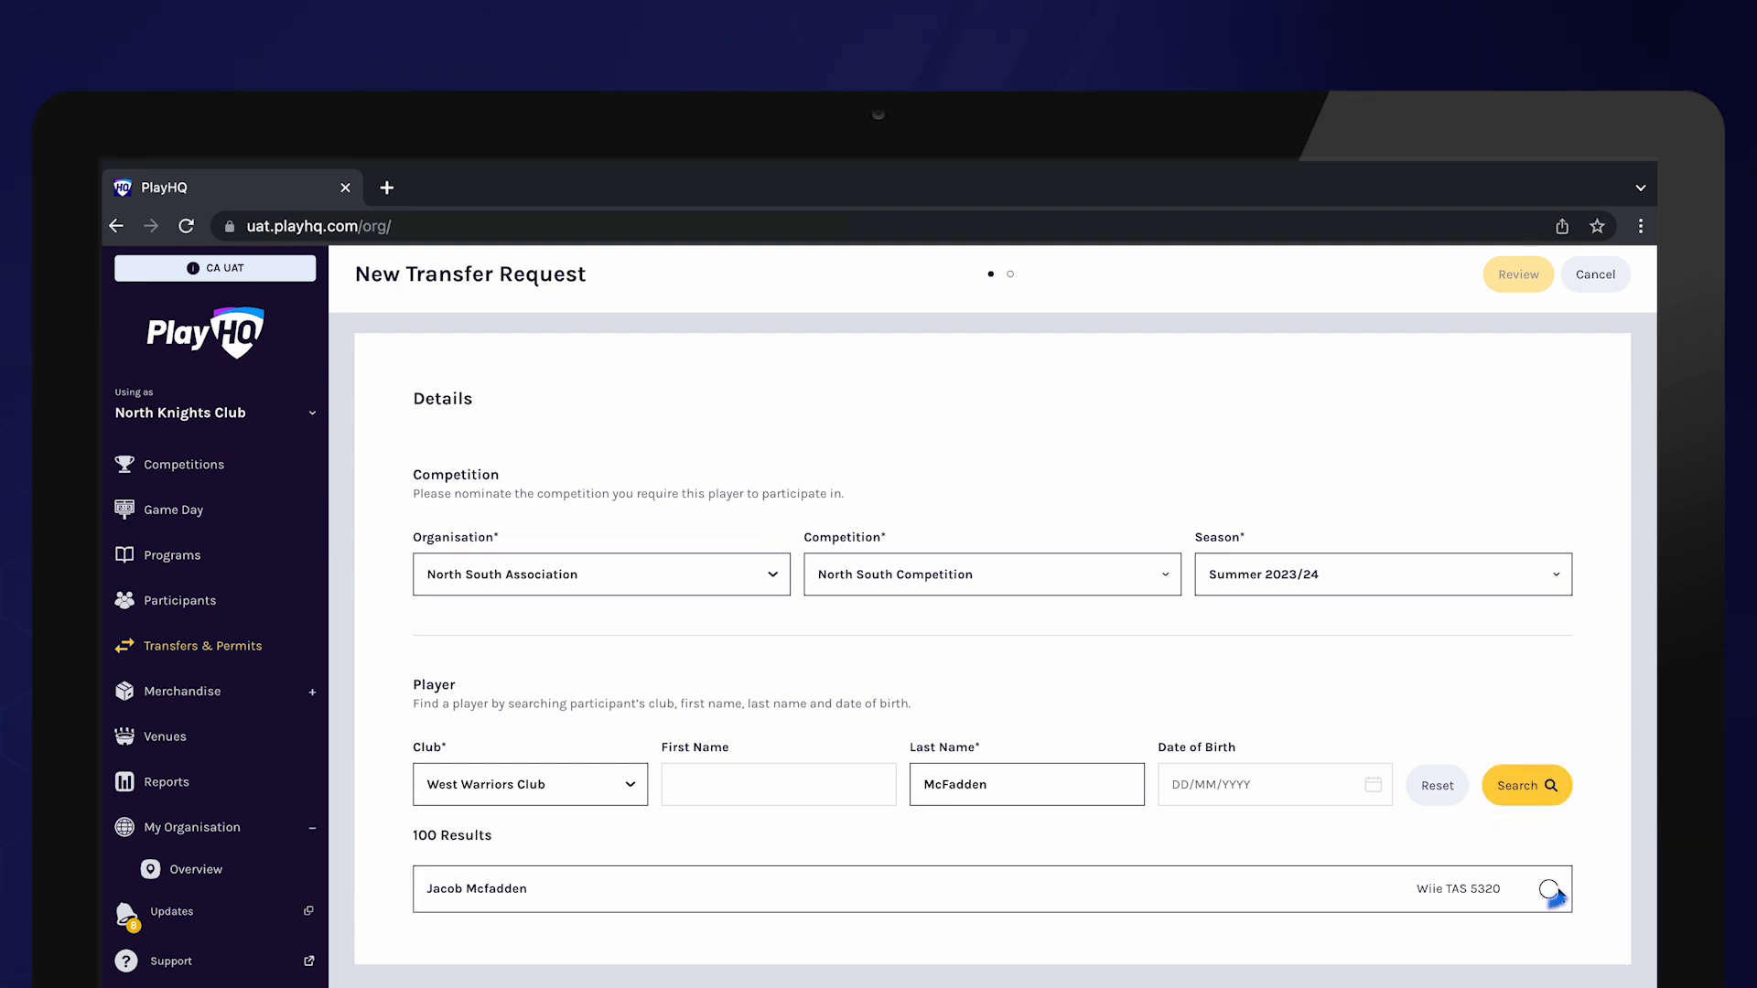
Submit the transfer request for the player found, confirming the submission, and view the new inbound request.
click(1548, 890)
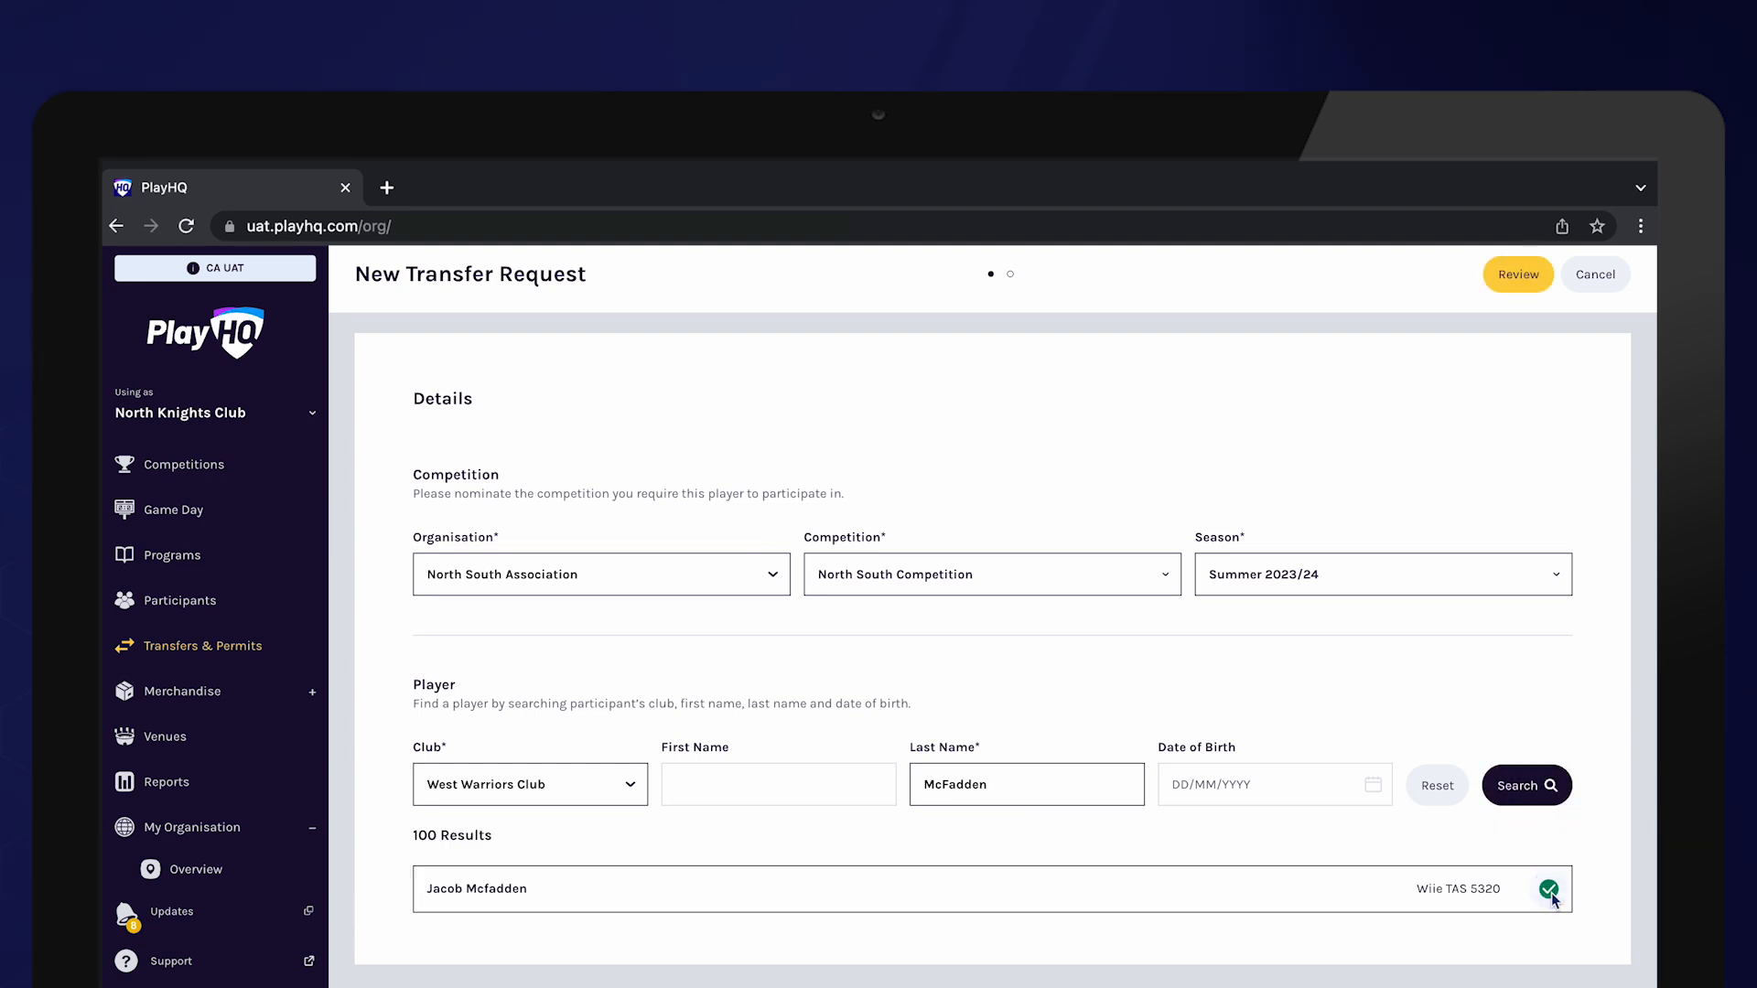
click(1527, 276)
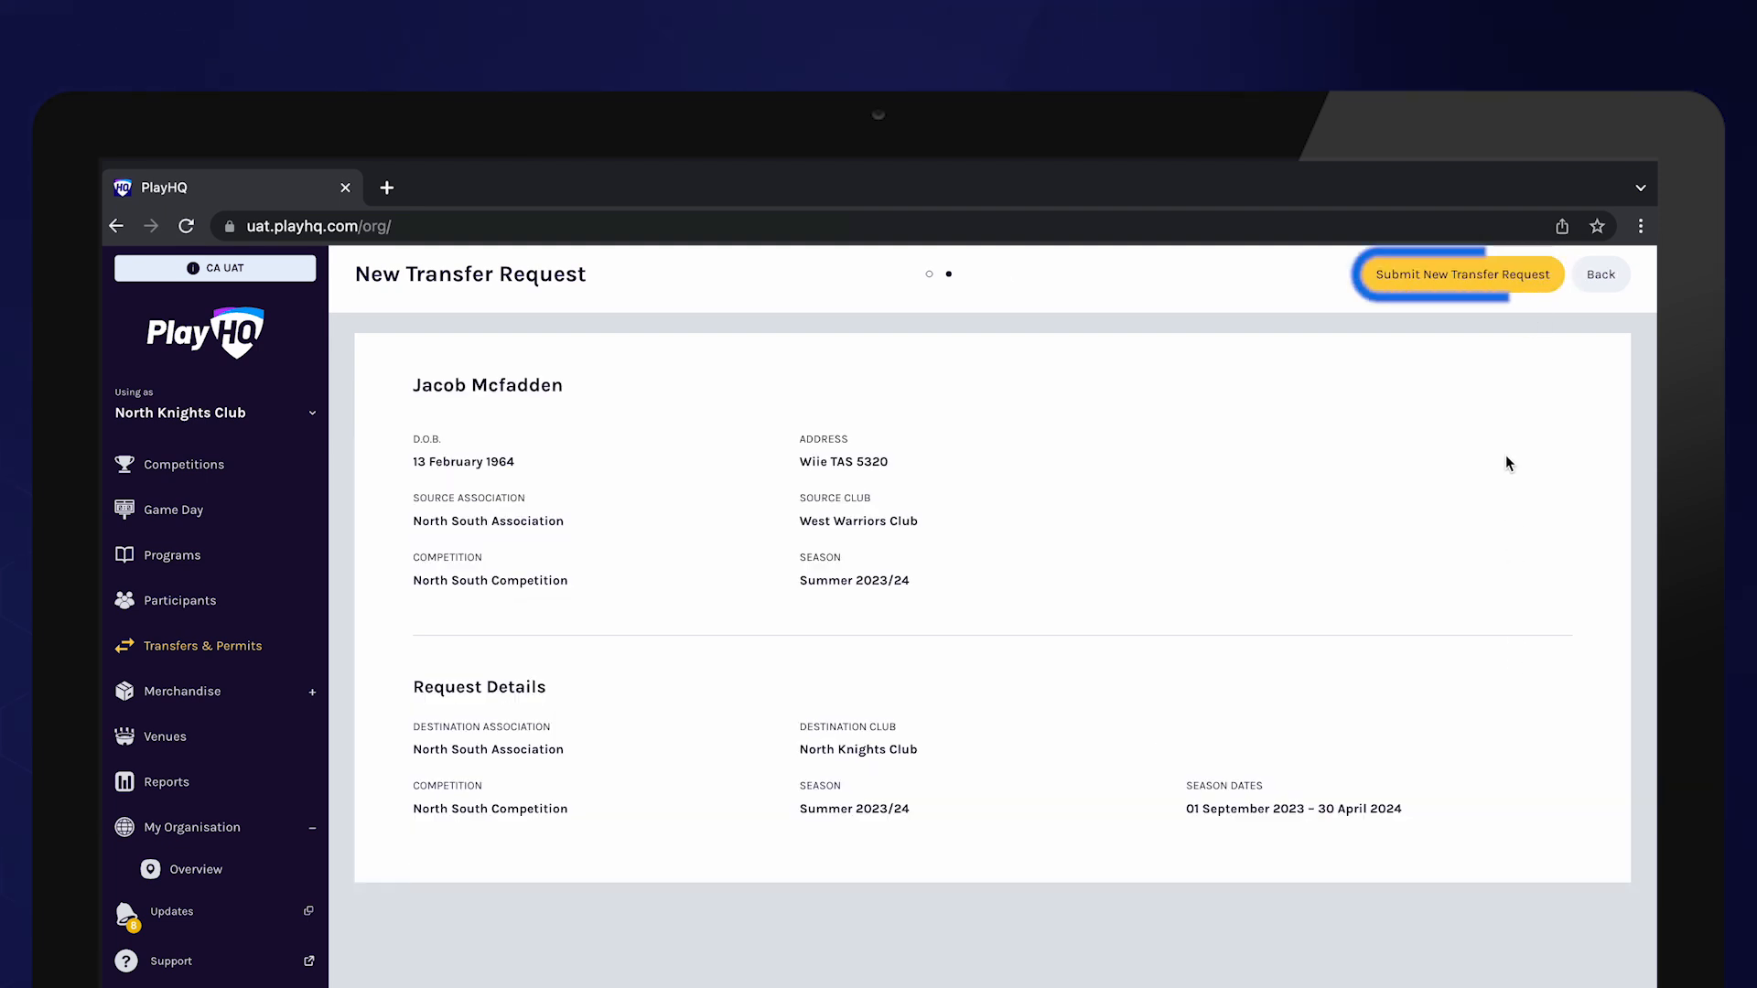
click(1477, 277)
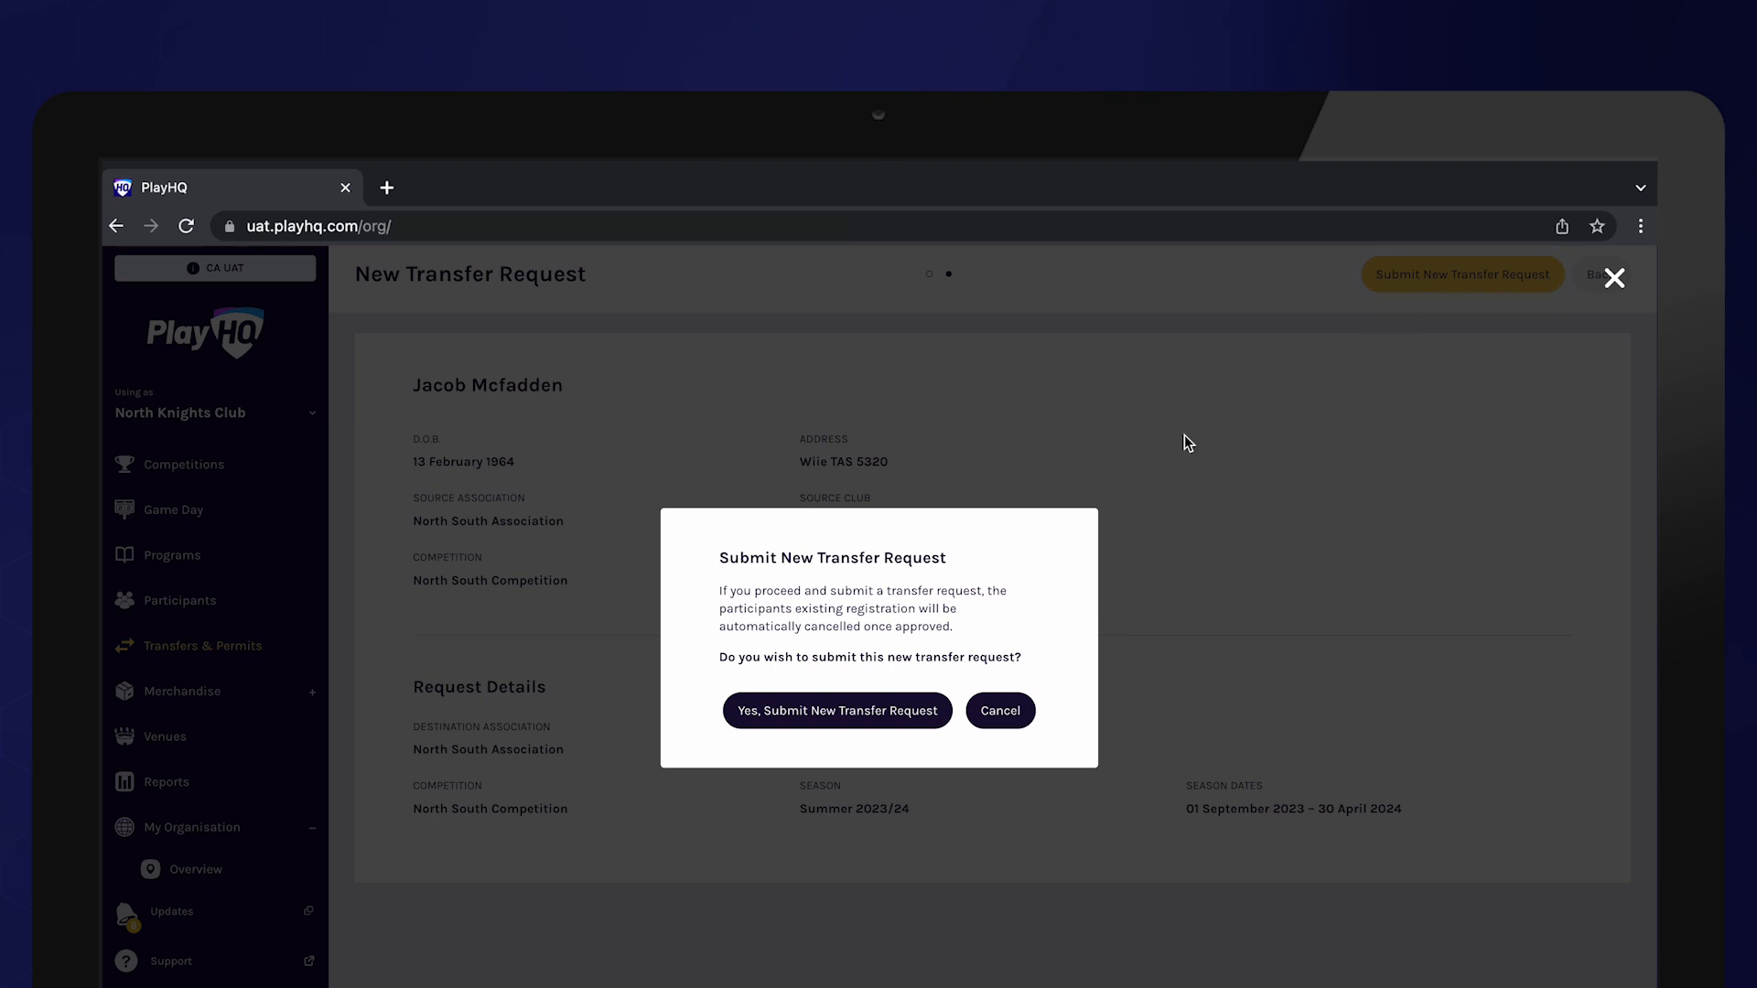
click(839, 718)
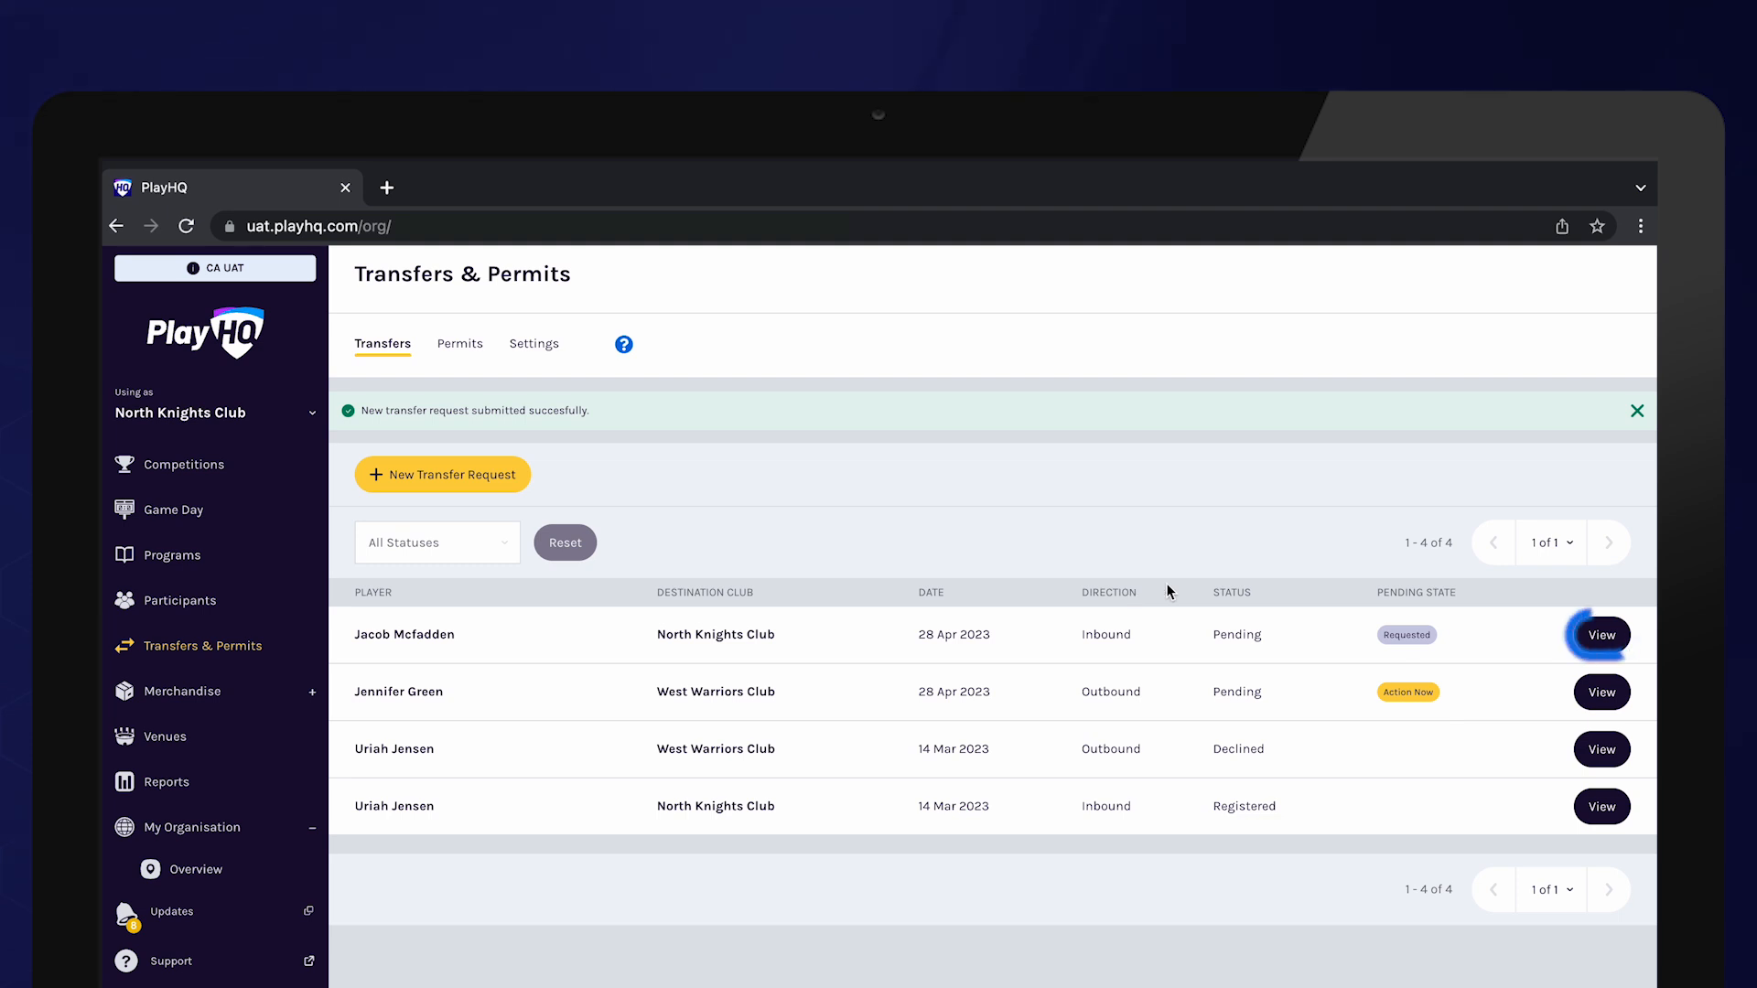
click(1607, 640)
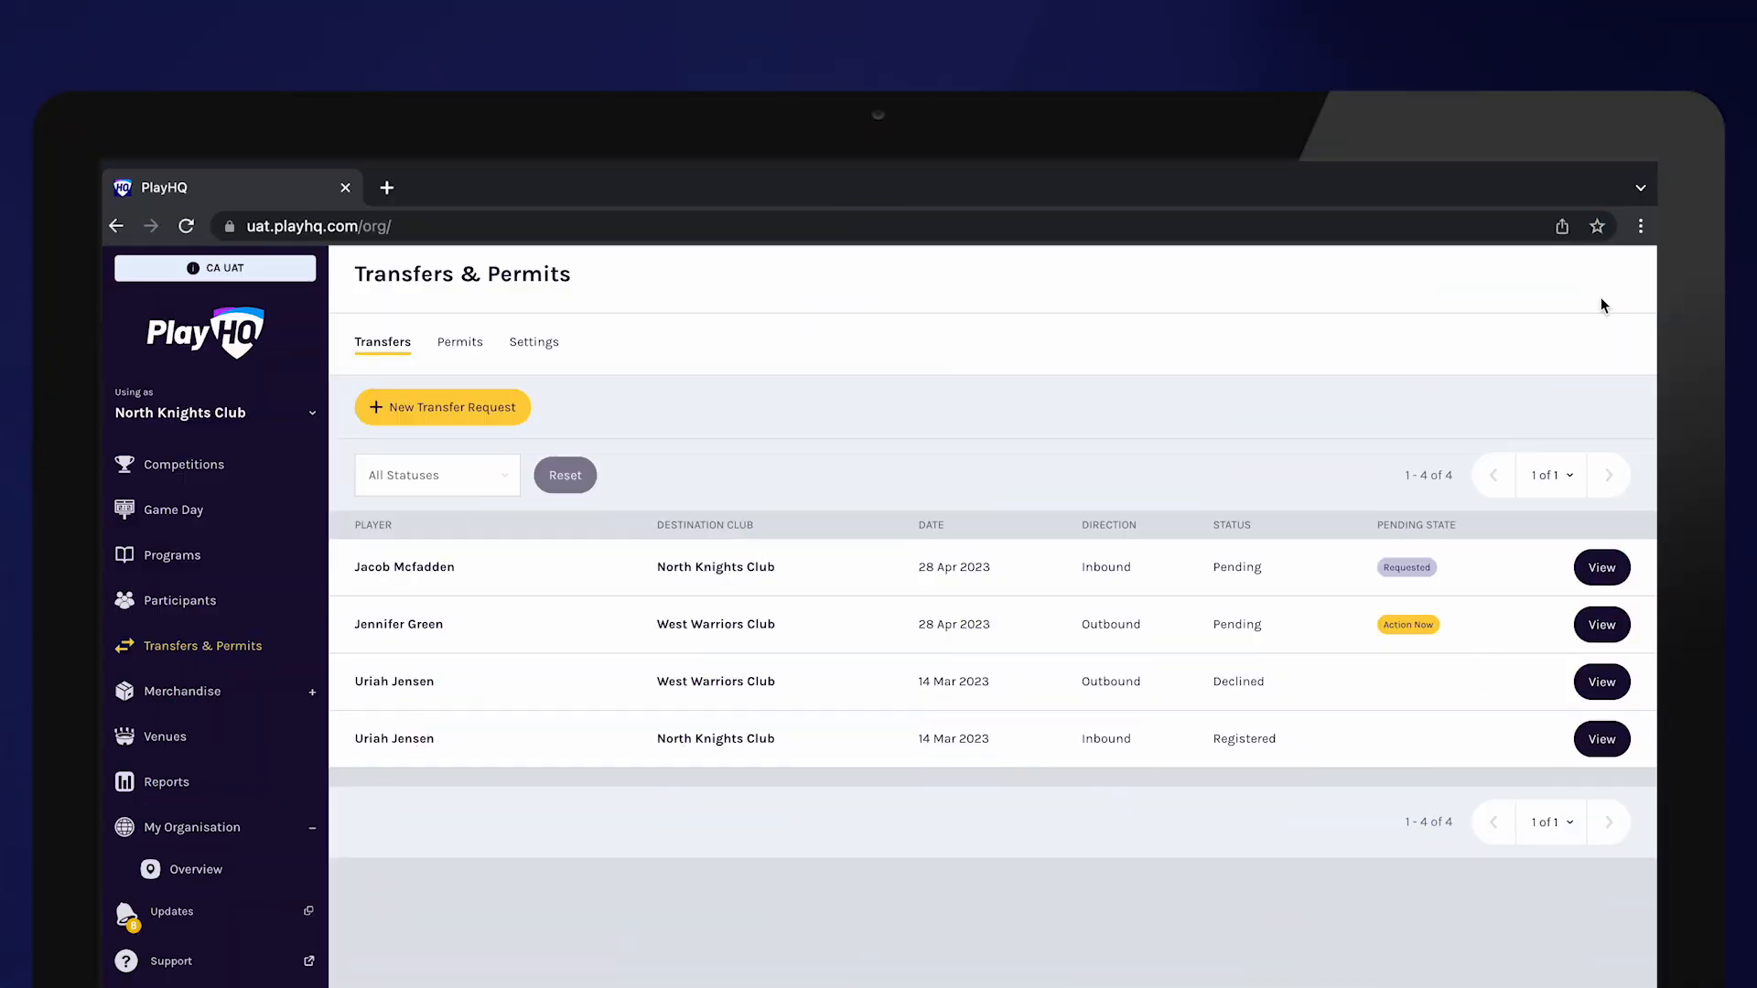
Start a new season permit request for North South Association, North South Competition, season Summer 2023/24.
click(462, 348)
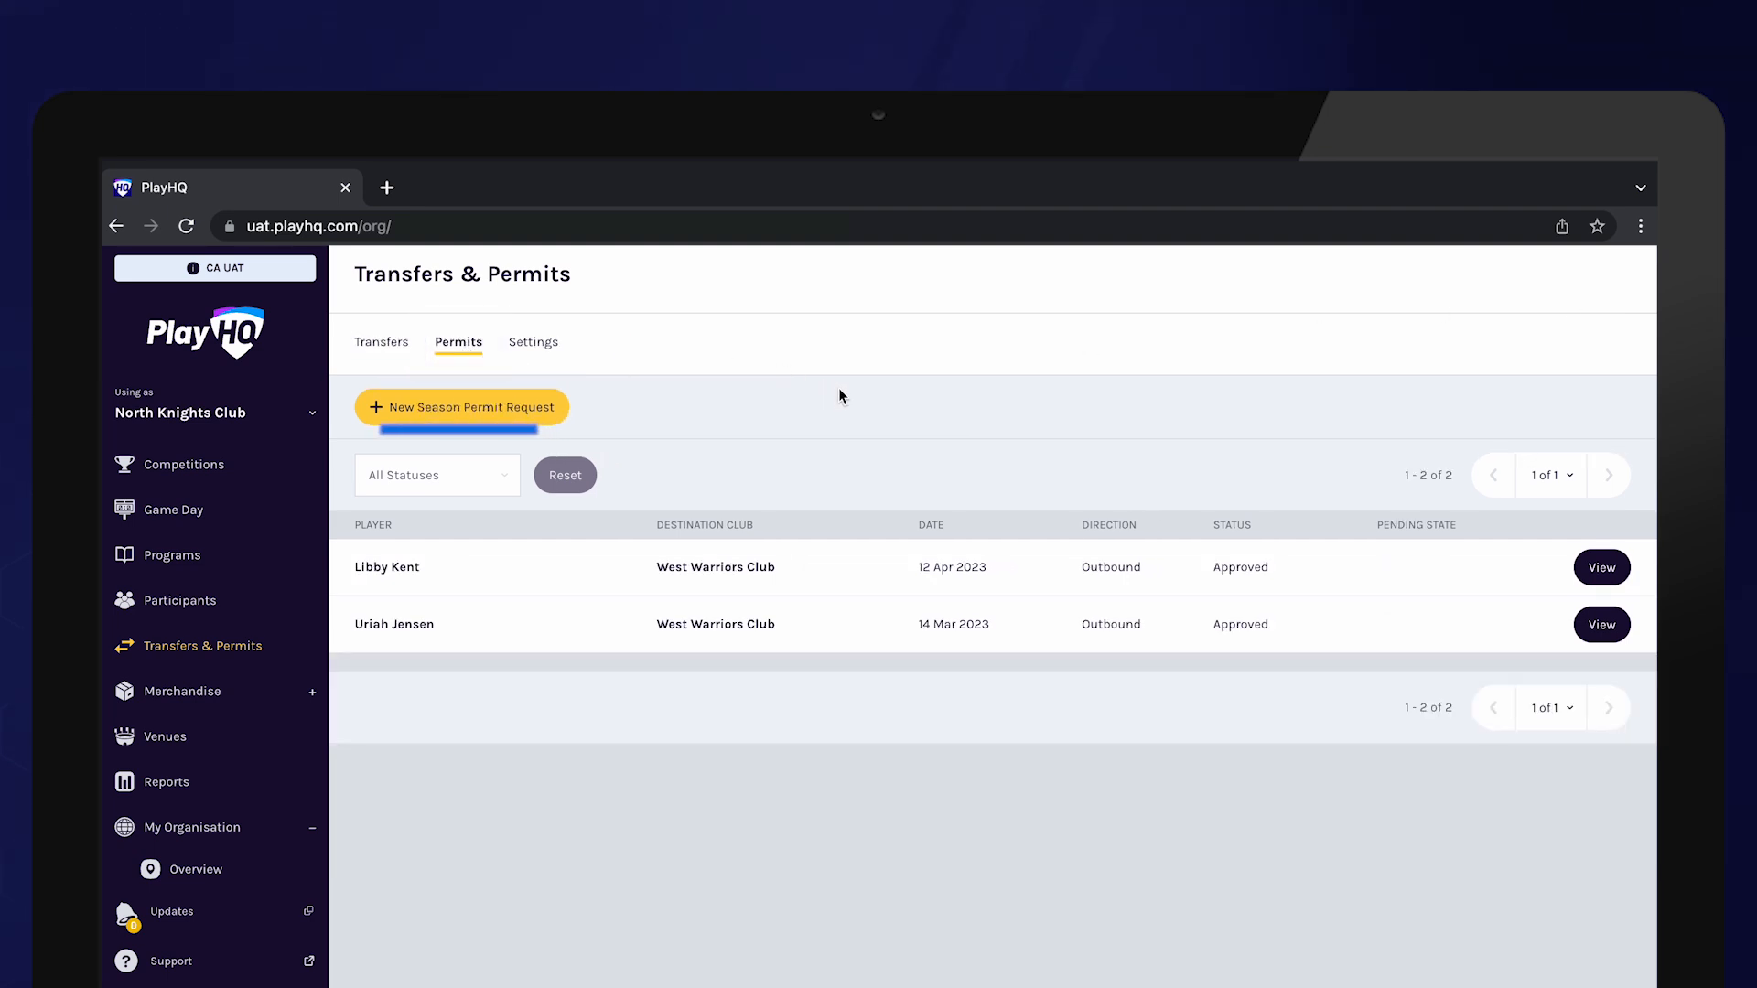
click(421, 411)
click(683, 575)
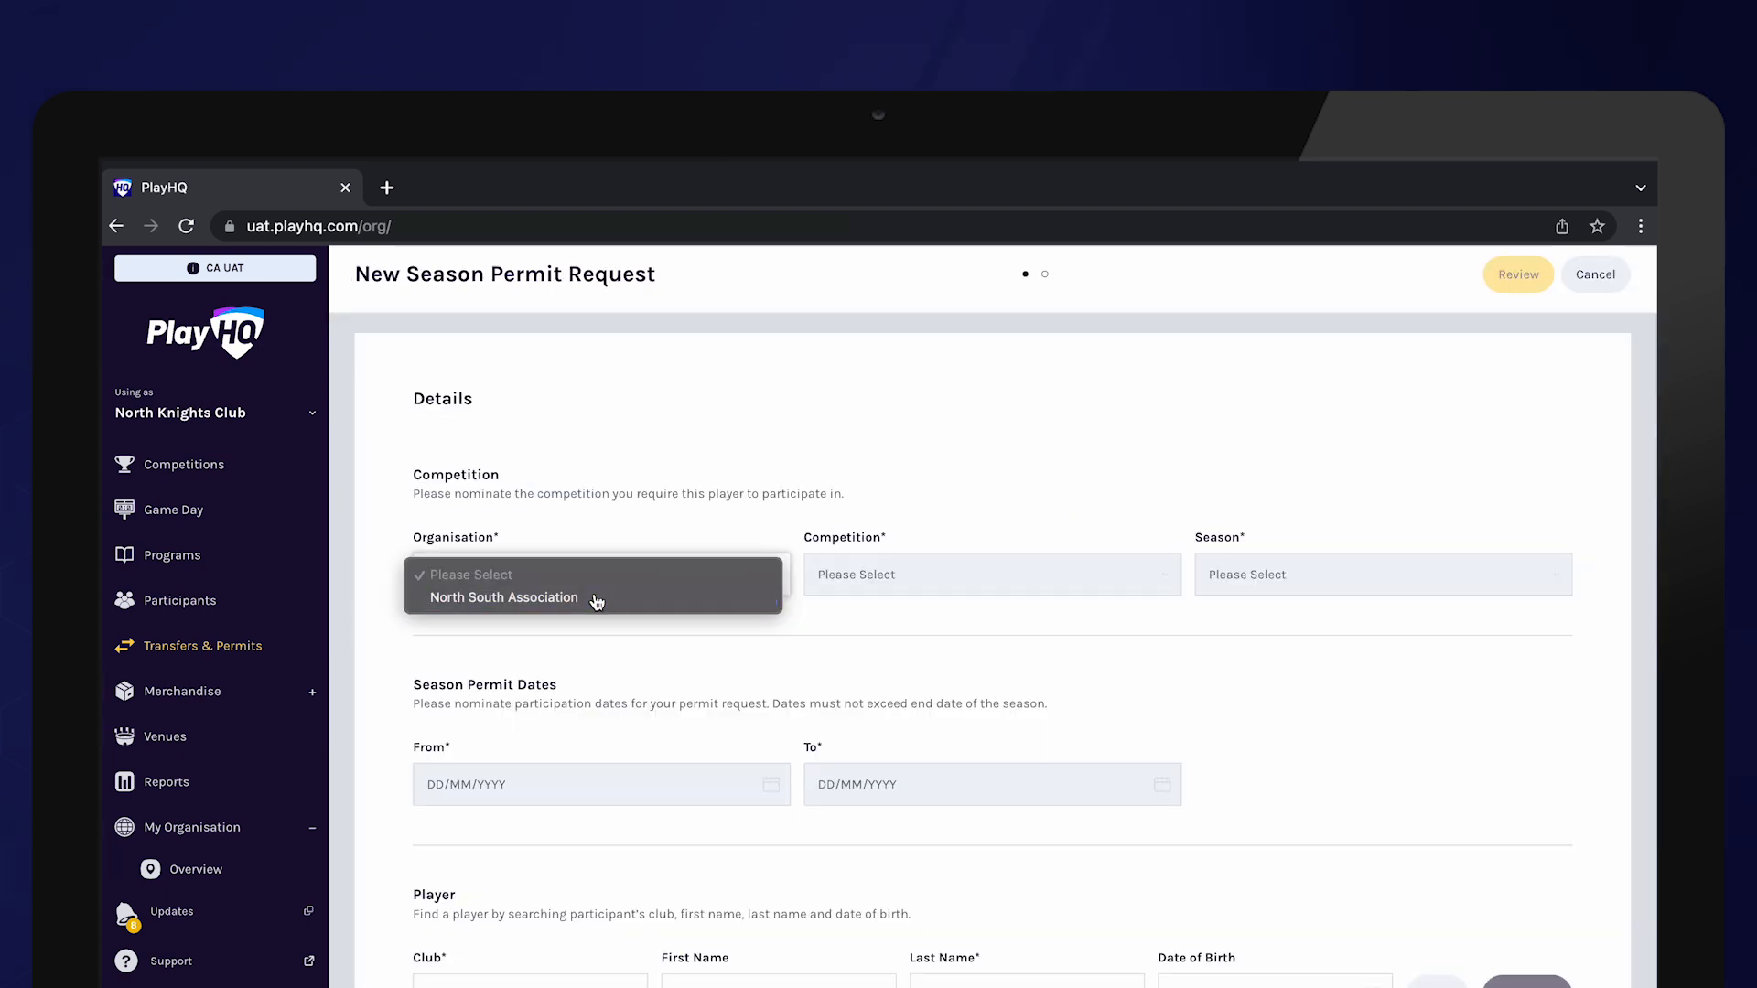
click(595, 600)
click(984, 595)
click(970, 598)
click(1205, 588)
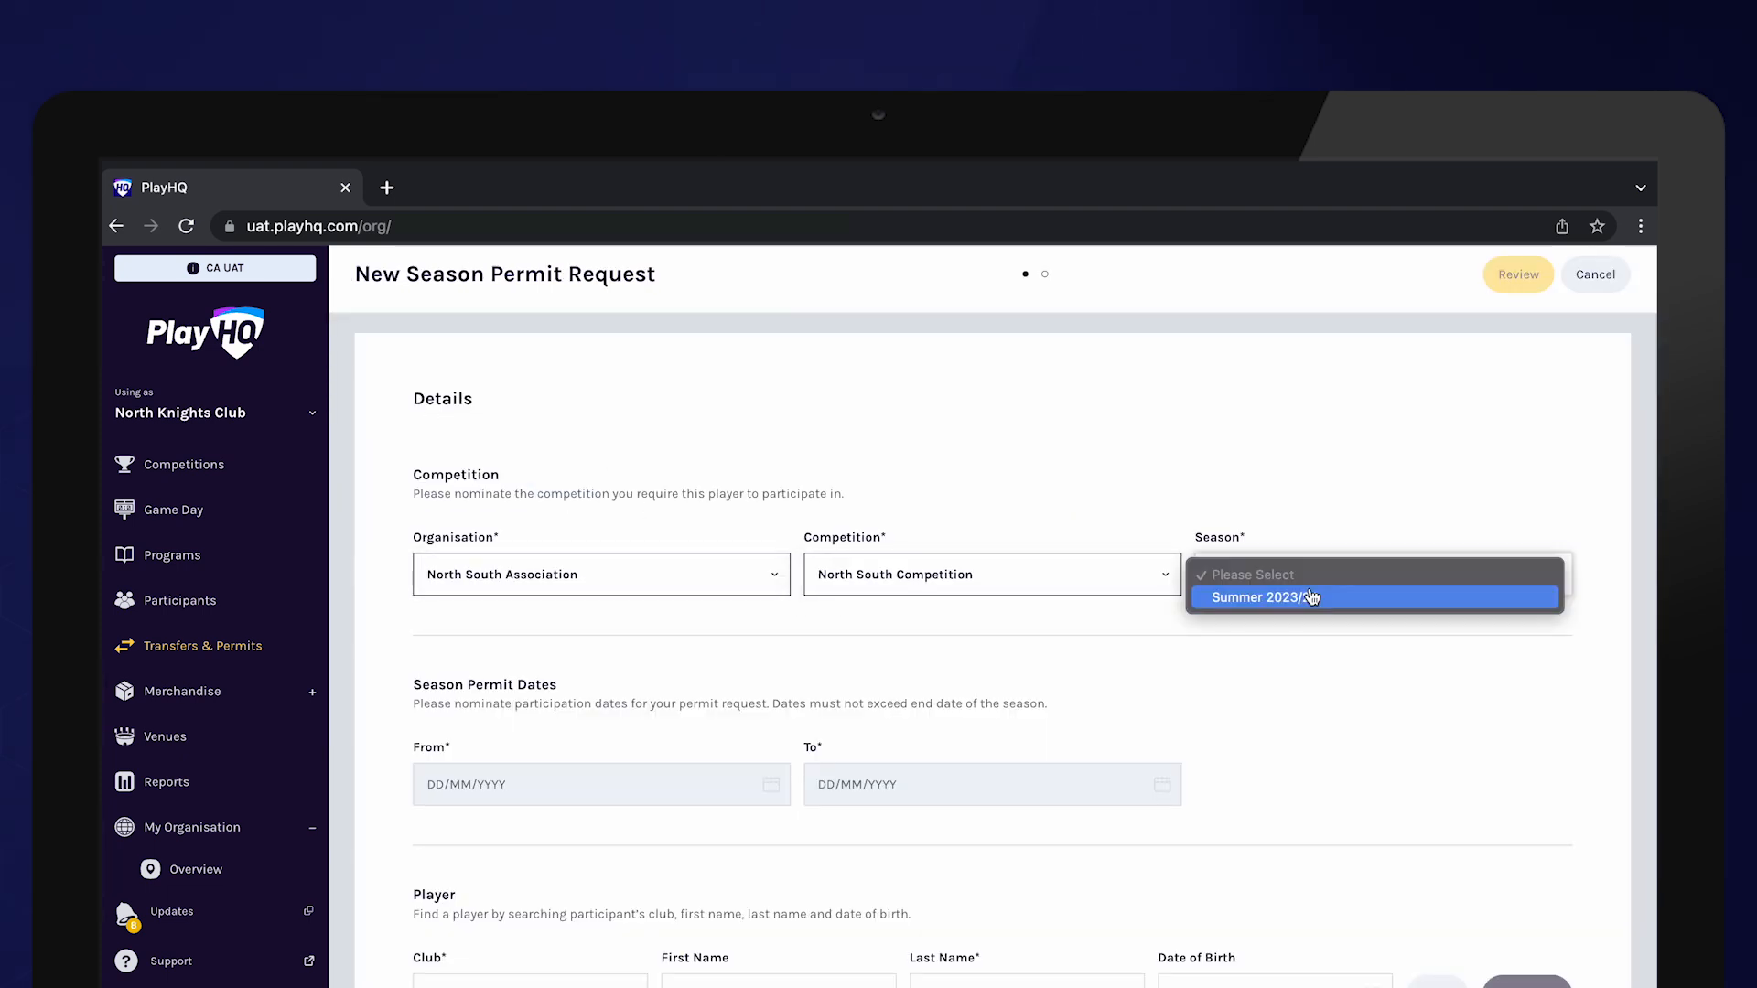
click(1306, 599)
scroll(1327, 706, down, 2)
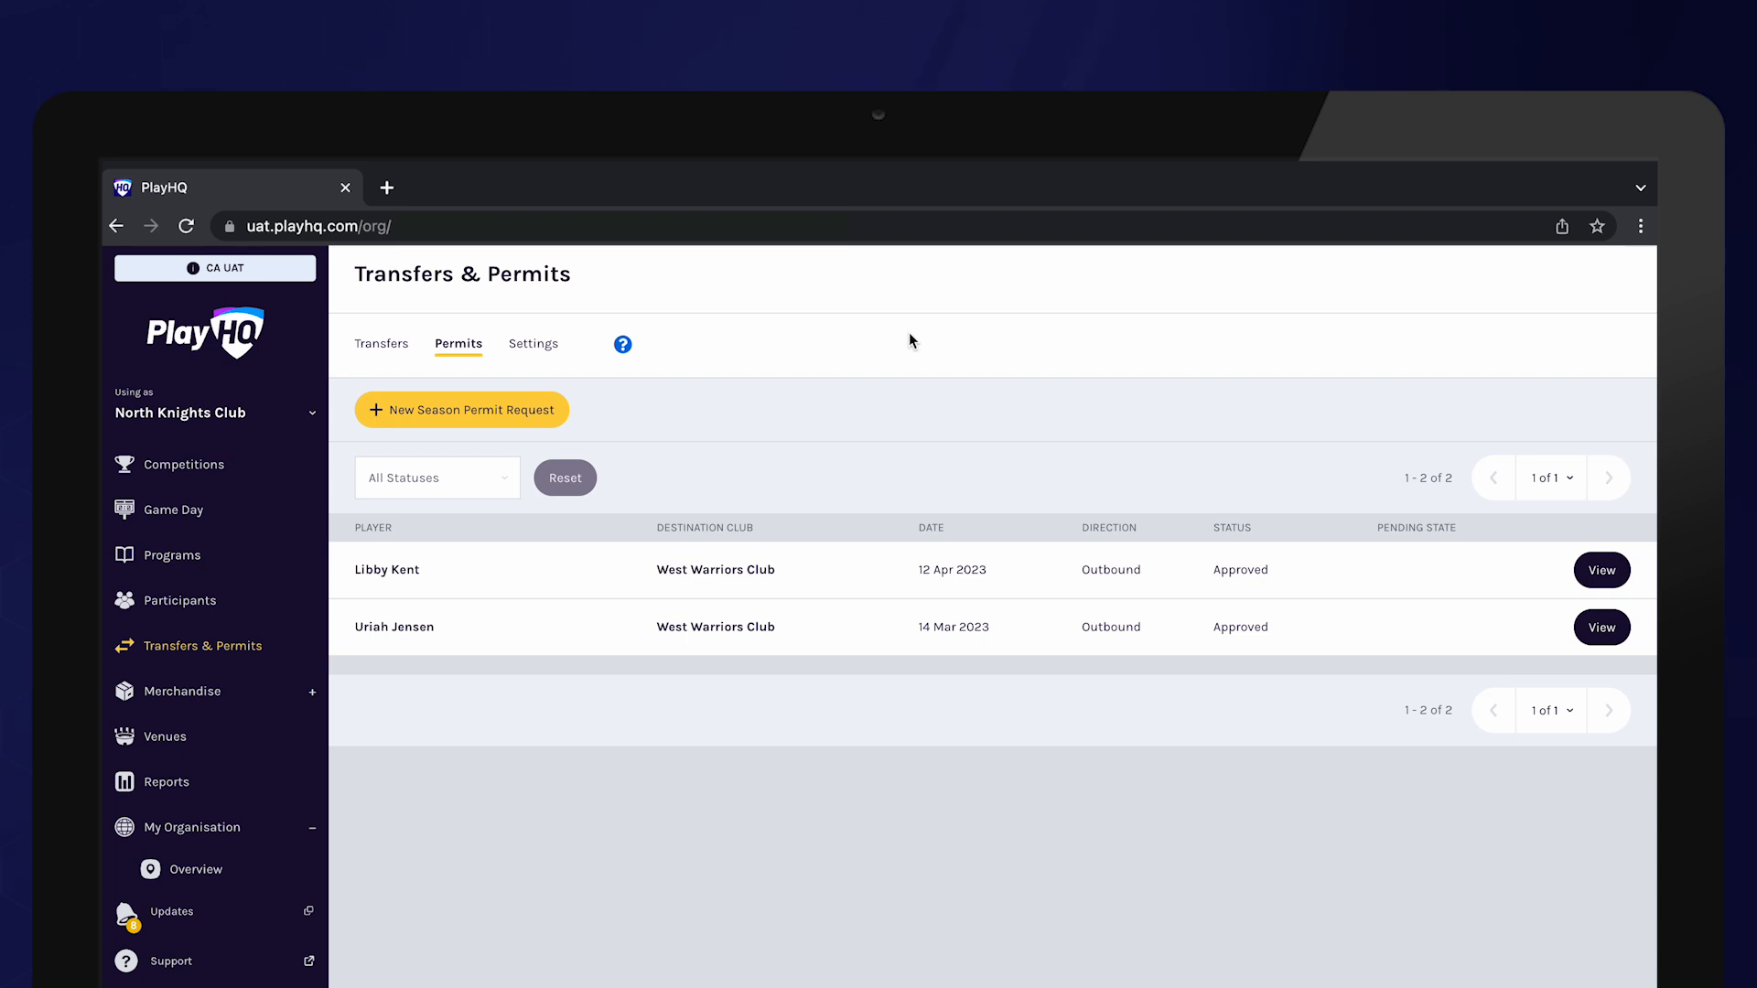
Filter the transfers by status Pending - Action Now and open the outbound request to West Warriors Club.
click(397, 355)
click(508, 485)
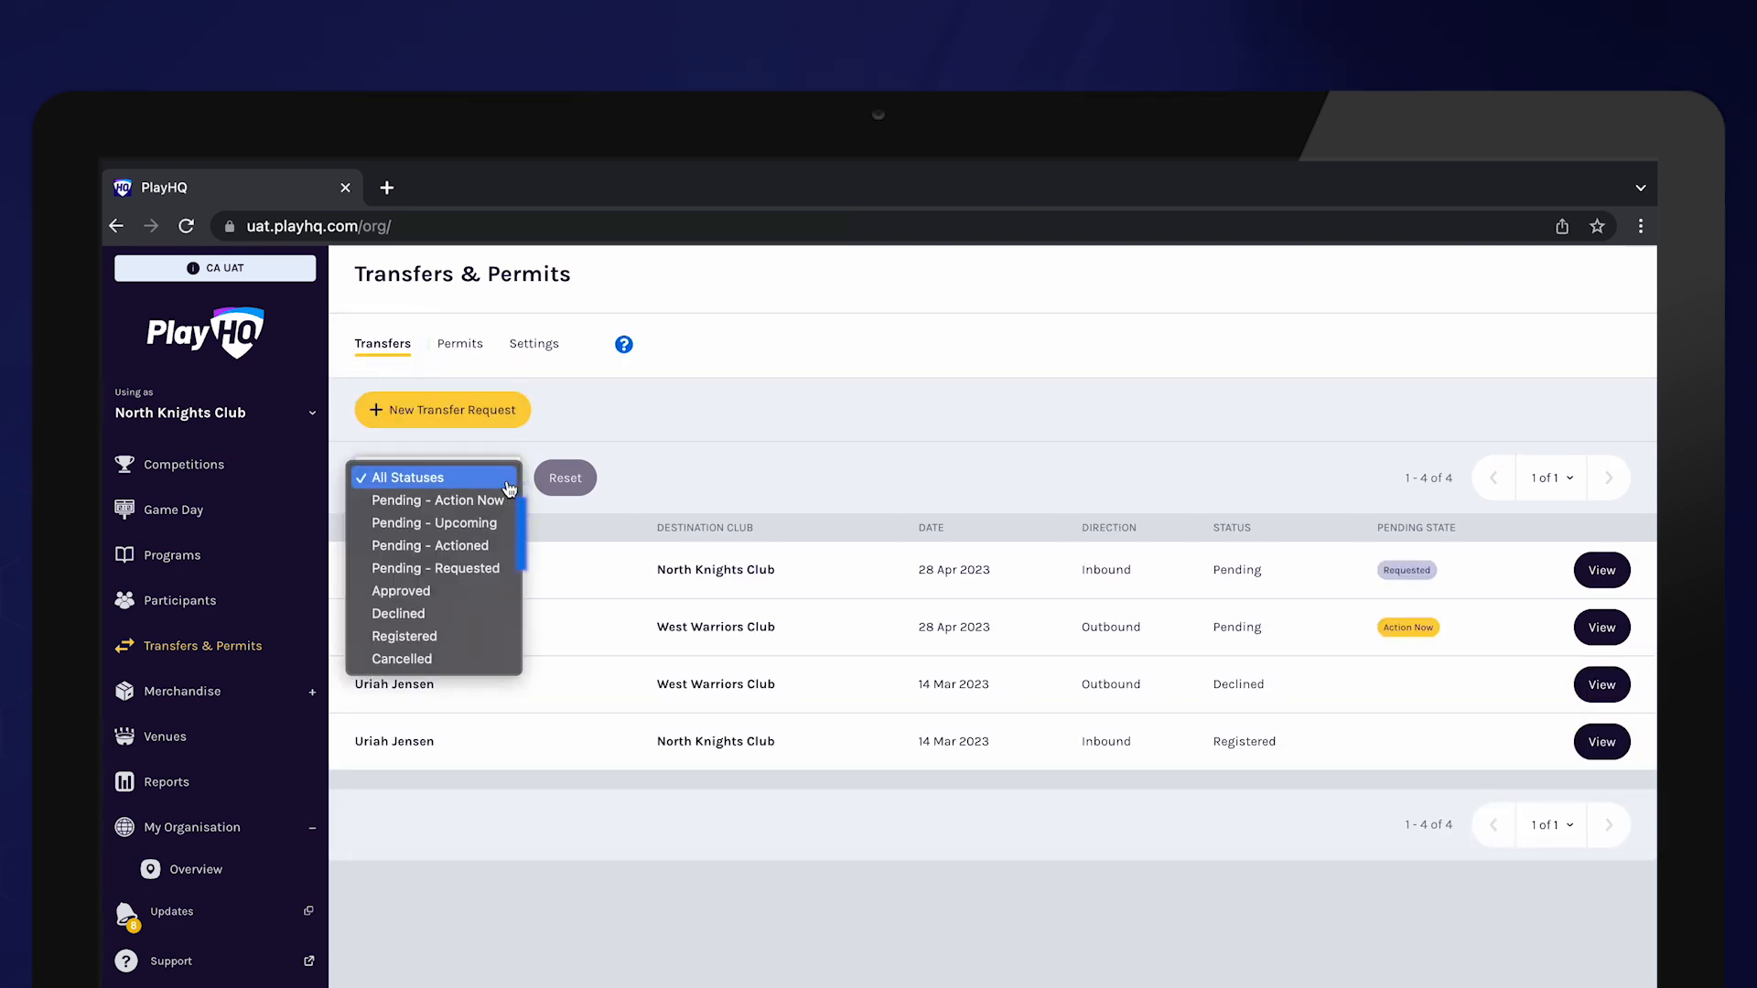
click(467, 501)
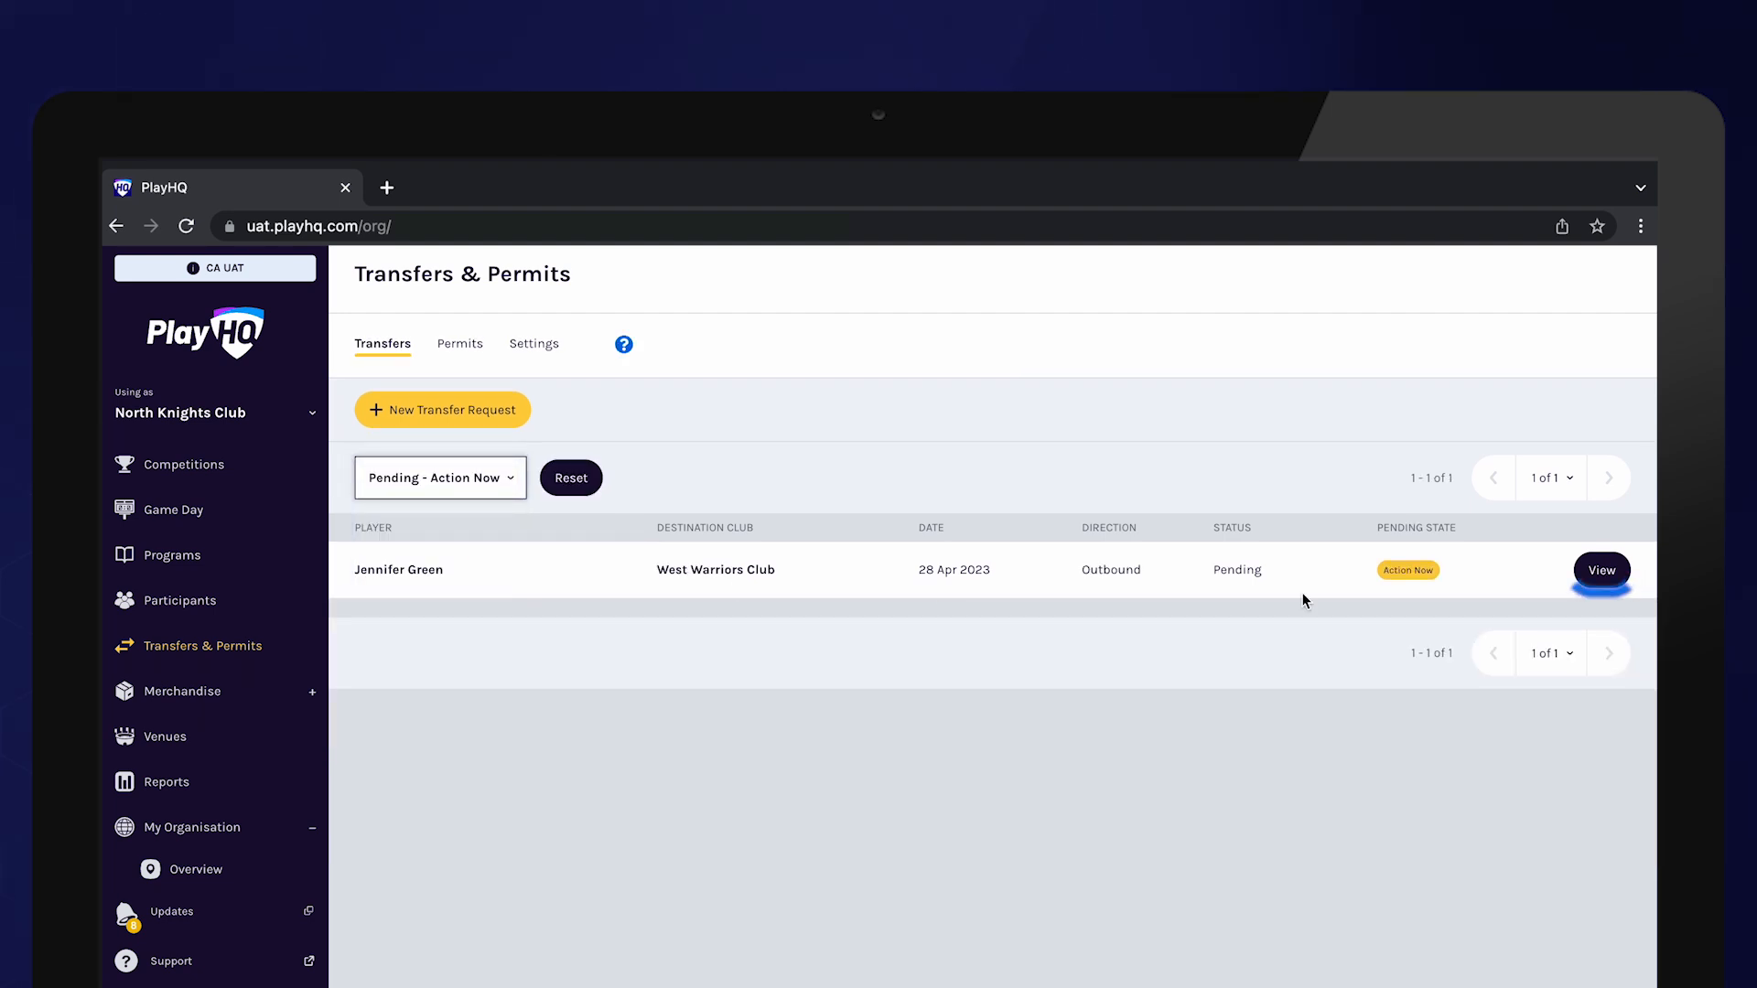
click(1603, 575)
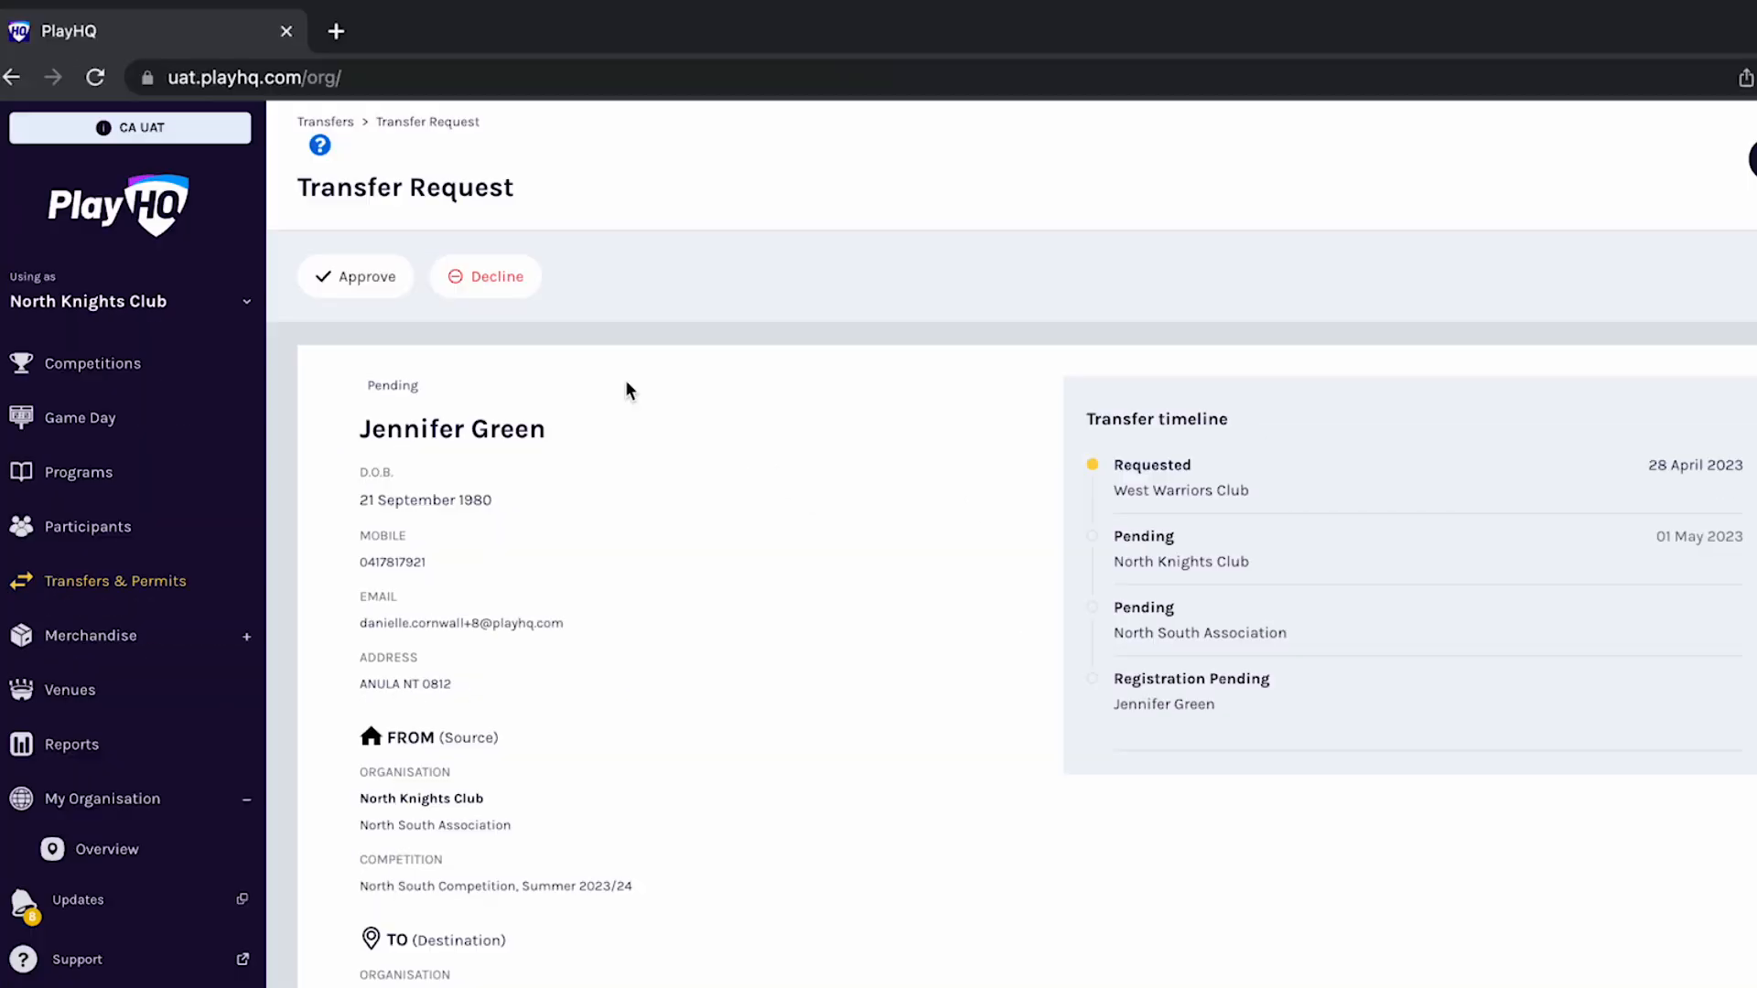
Check the decline reasons for the pending transfer request, leave without declining, and approve the request.
click(503, 291)
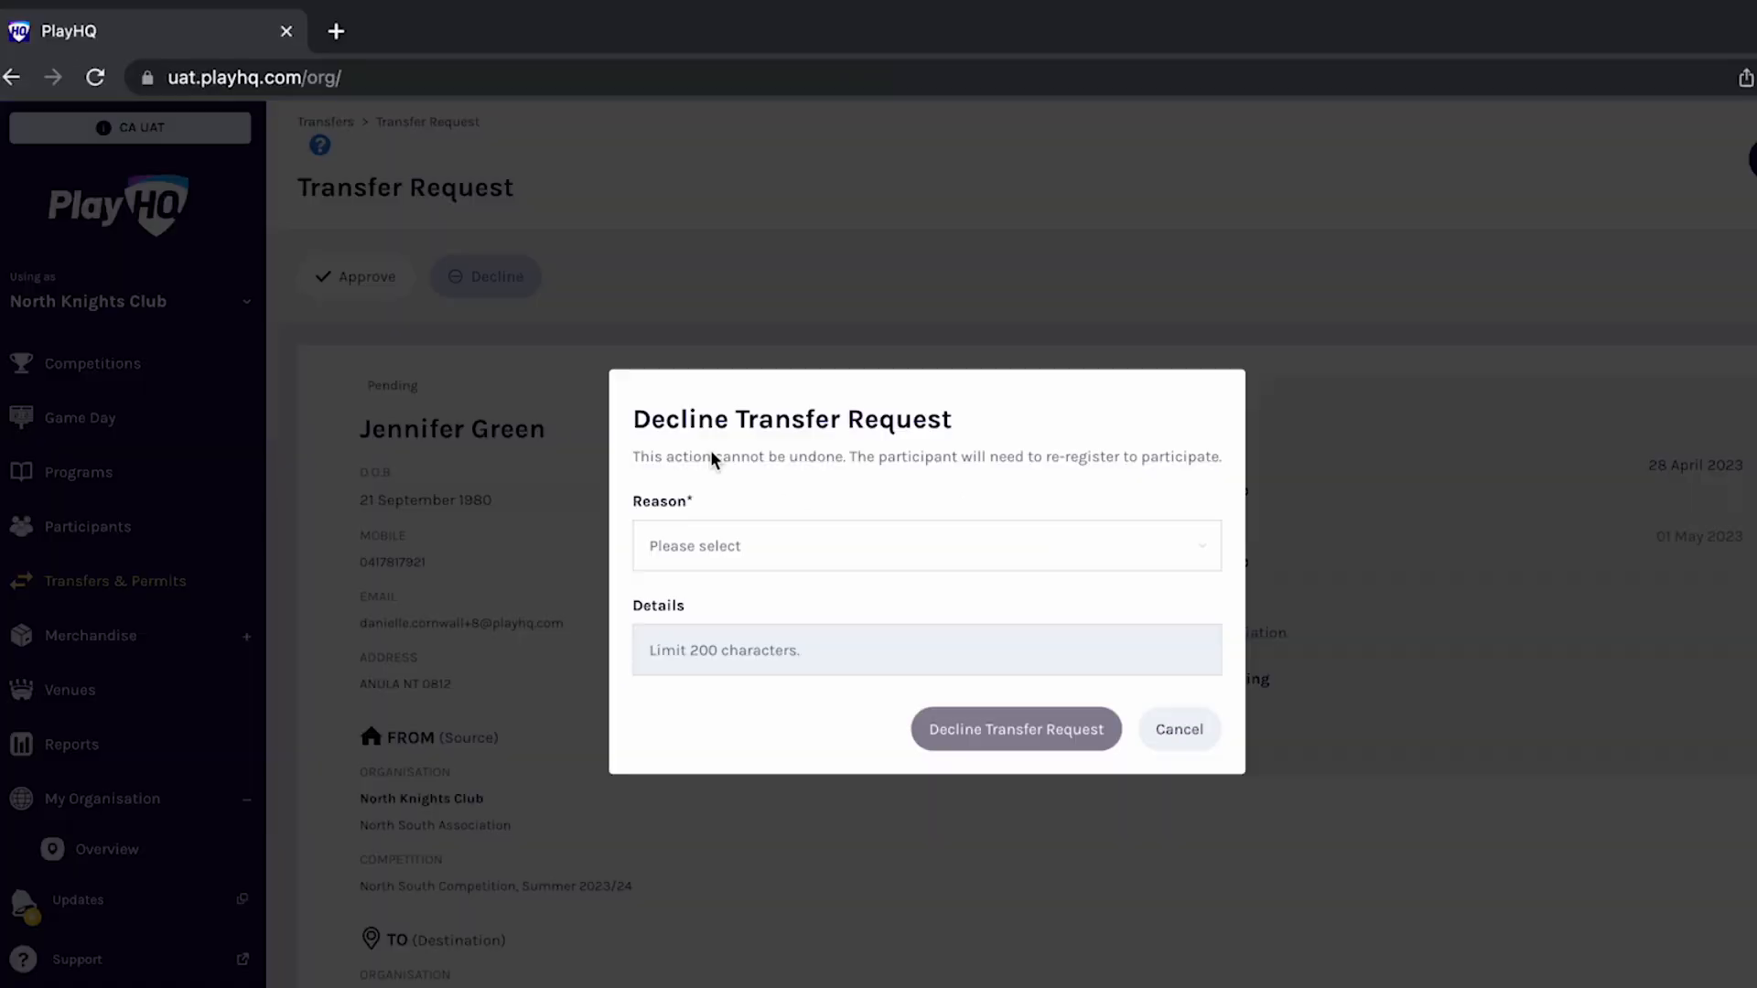
click(704, 554)
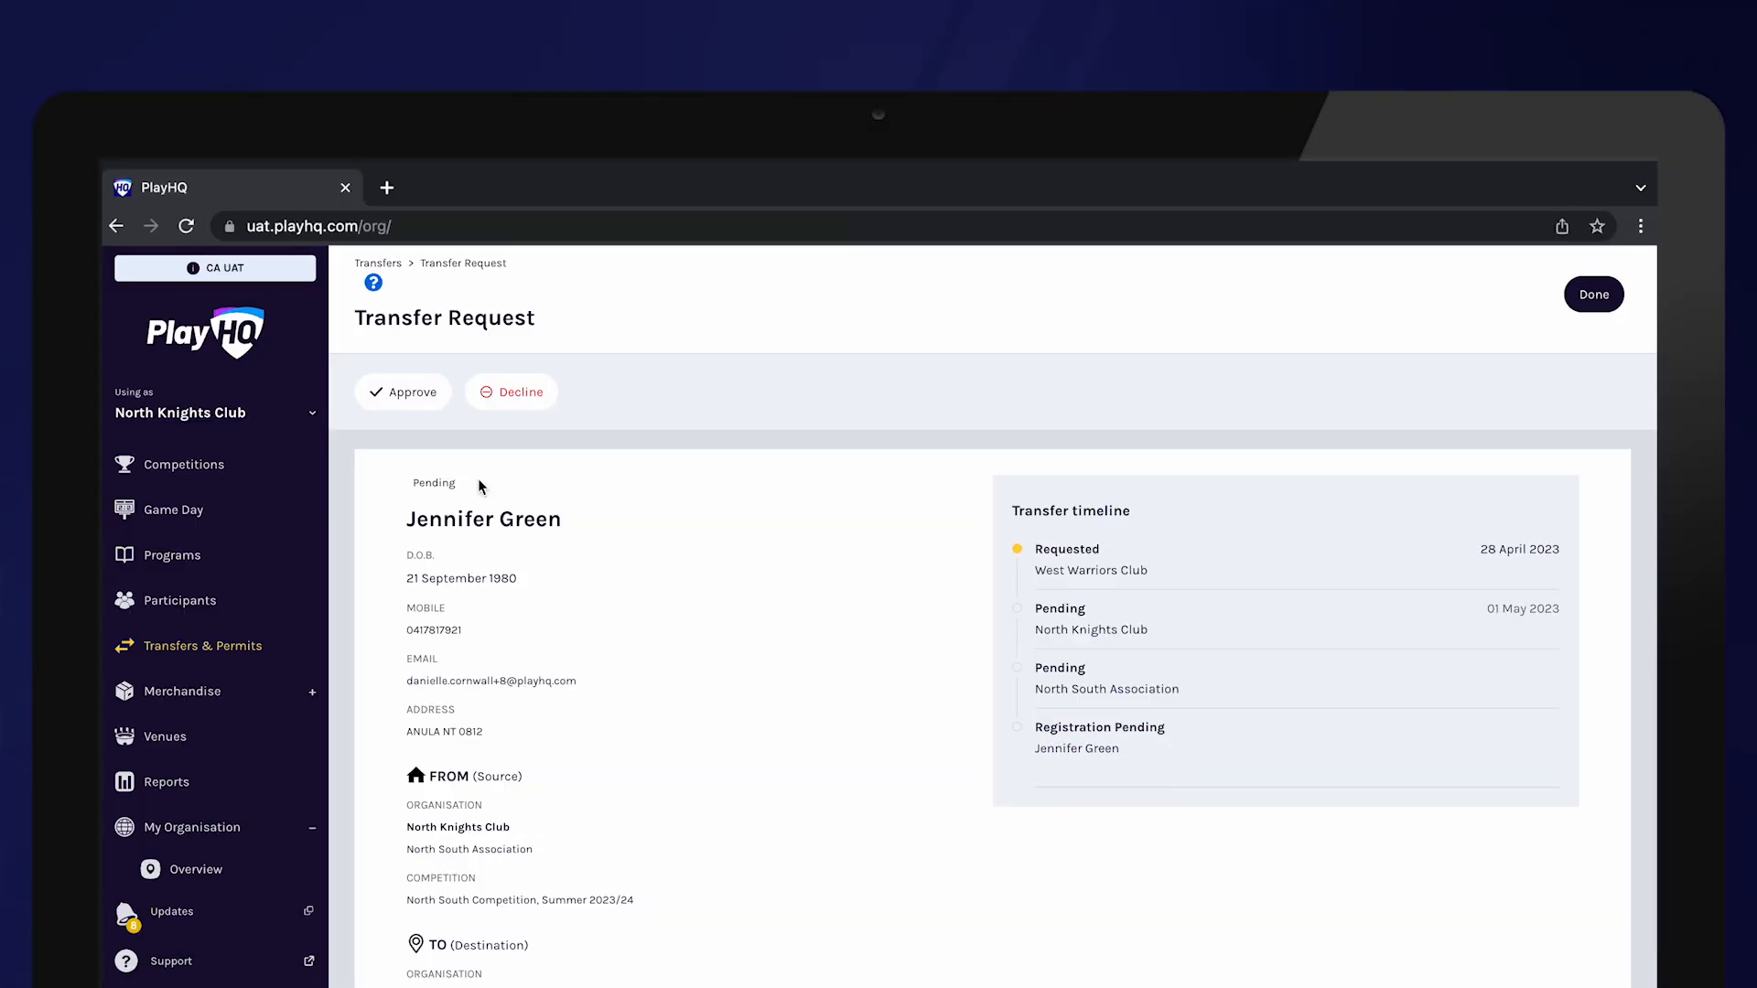
click(395, 395)
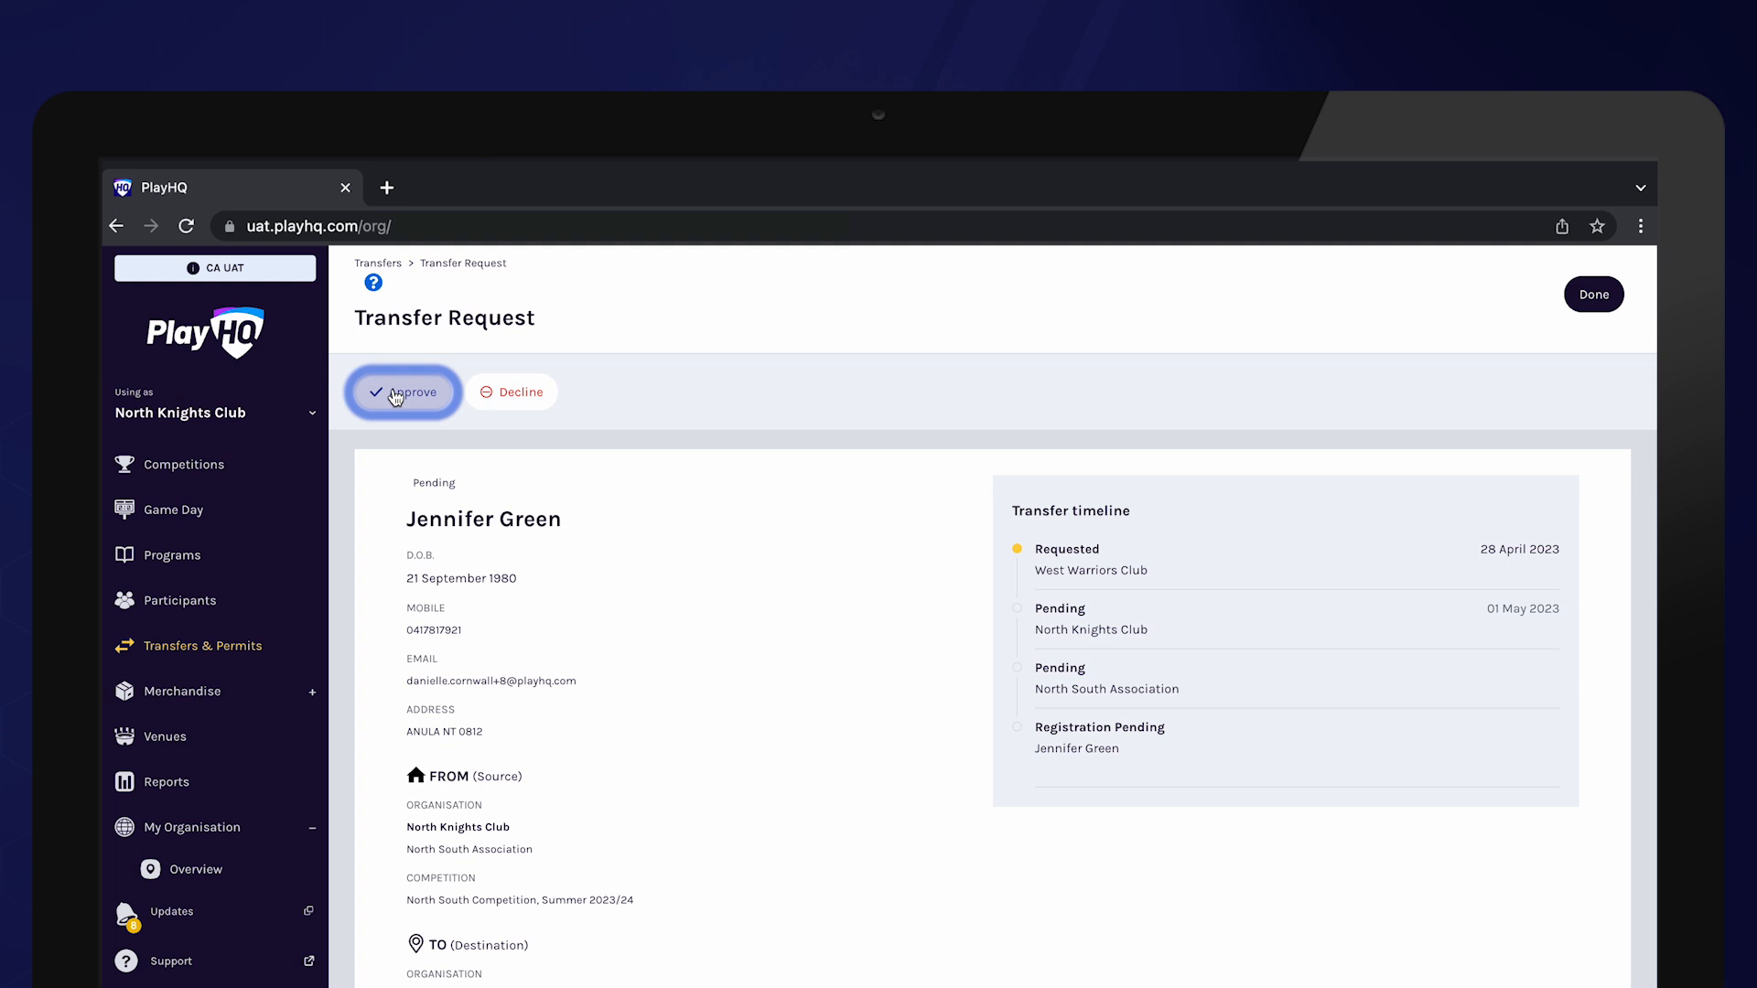